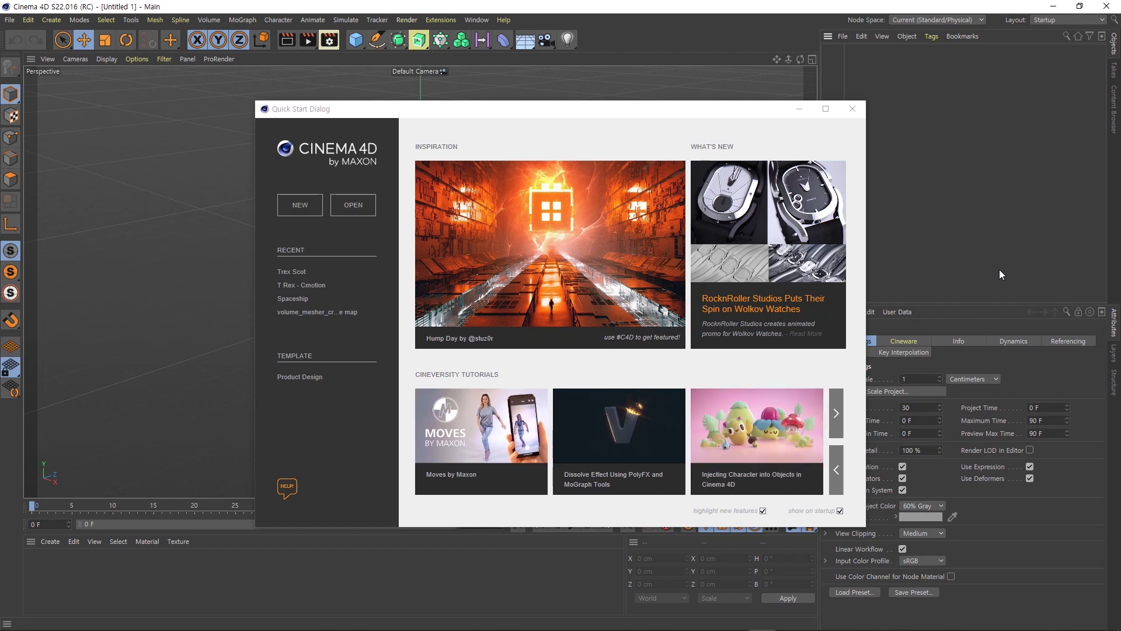
- Close the Quick Start welcome window to reveal the empty untitled scene
click(860, 115)
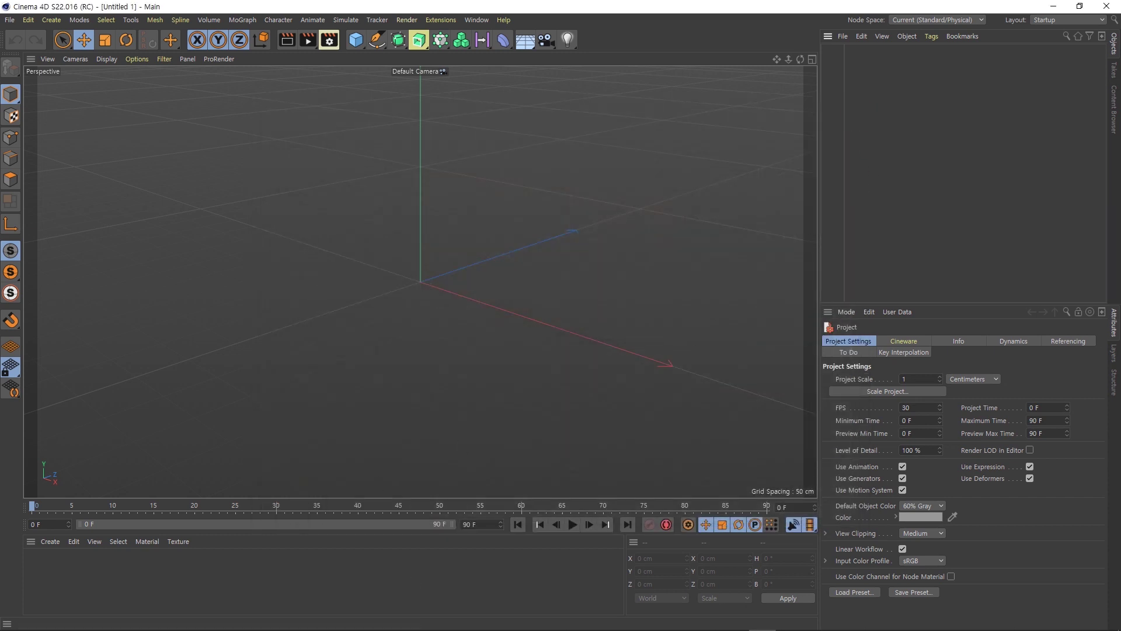
- Switch to Chrome and scroll through the Wikipedia UV mapping article
click(155, 619)
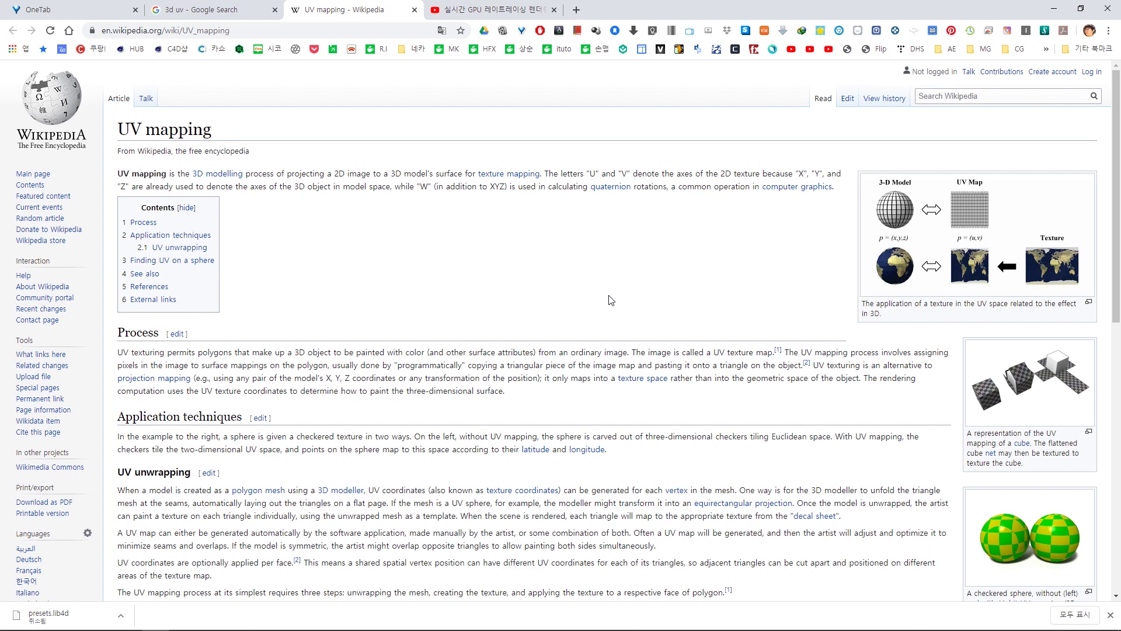
scroll(613, 295, down, 5)
scroll(615, 288, up, 5)
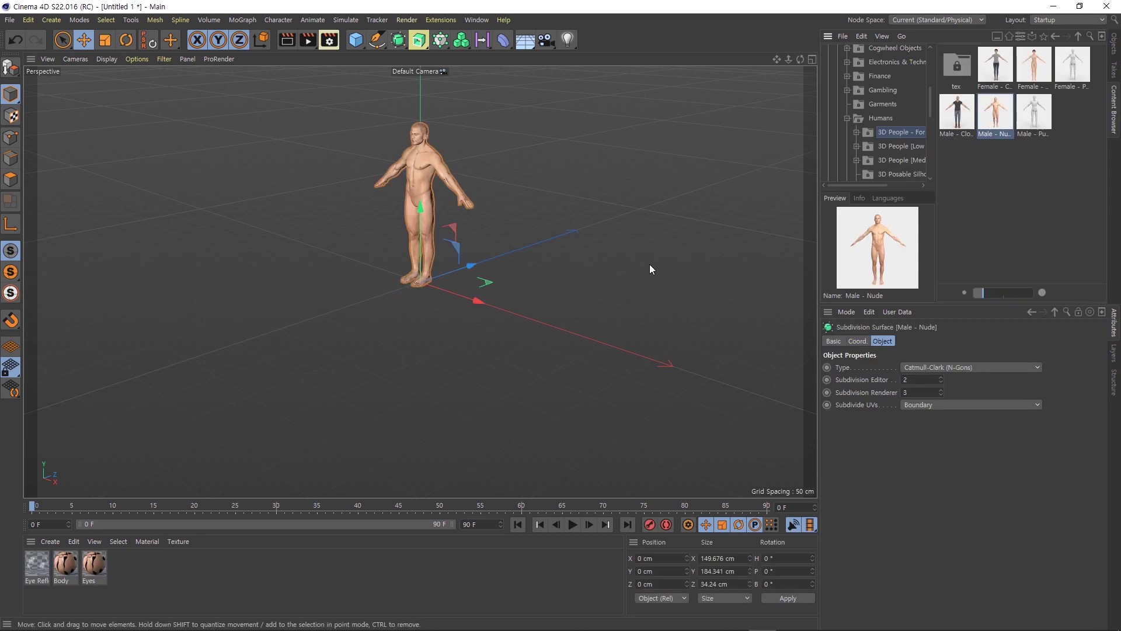
- Expand Male - Nude and Male in the Objects manager and delete the Tongue mesh
click(1114, 44)
click(826, 51)
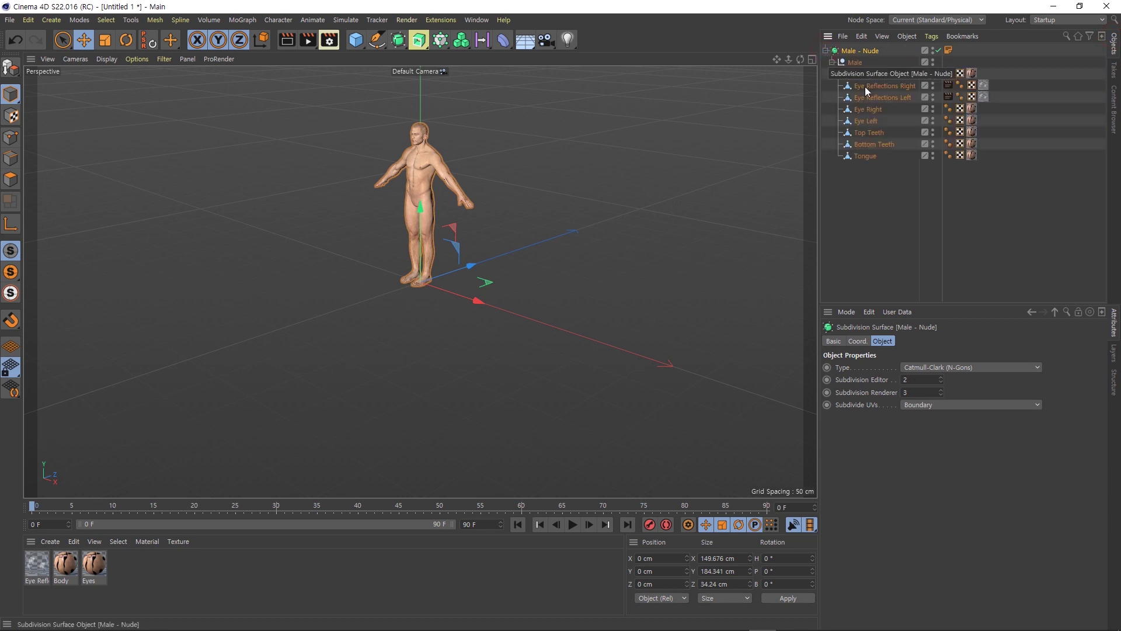
click(900, 193)
click(869, 156)
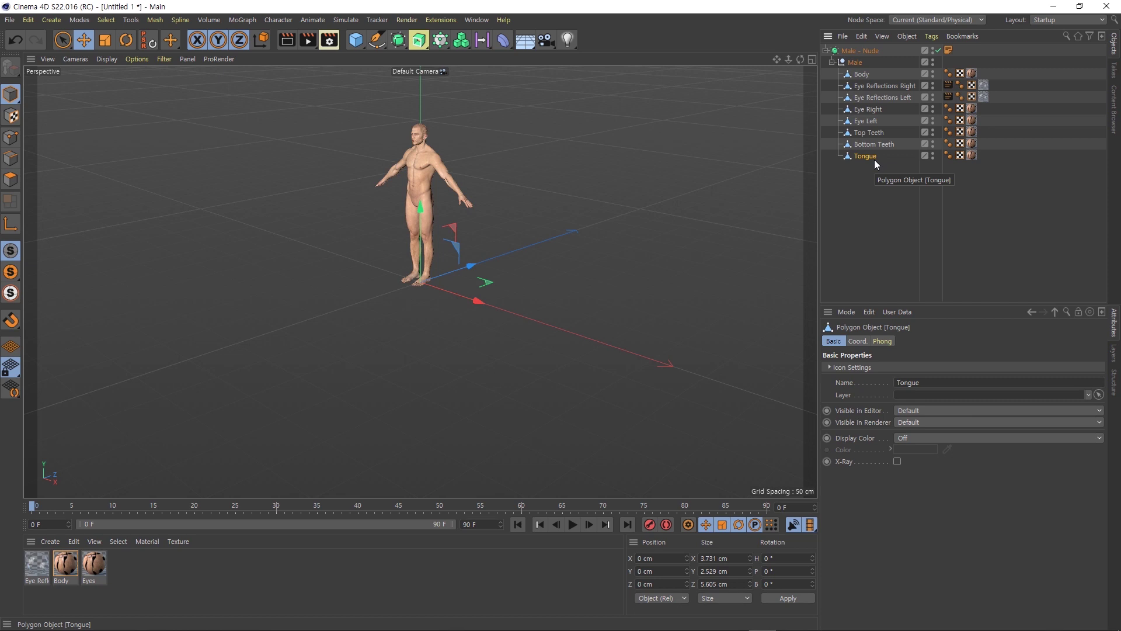
key(Delete)
- Delete the teeth, eye and eye-reflection meshes, leaving the Body mesh selected
click(875, 146)
key(Delete)
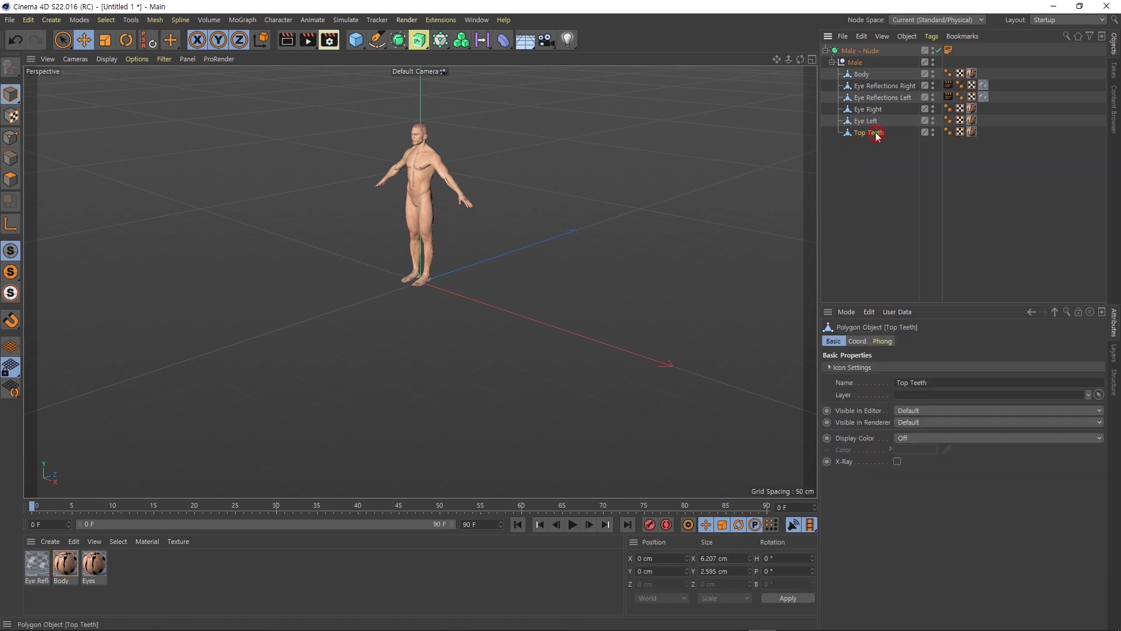
key(Delete)
click(875, 121)
key(Delete)
key(Delete)
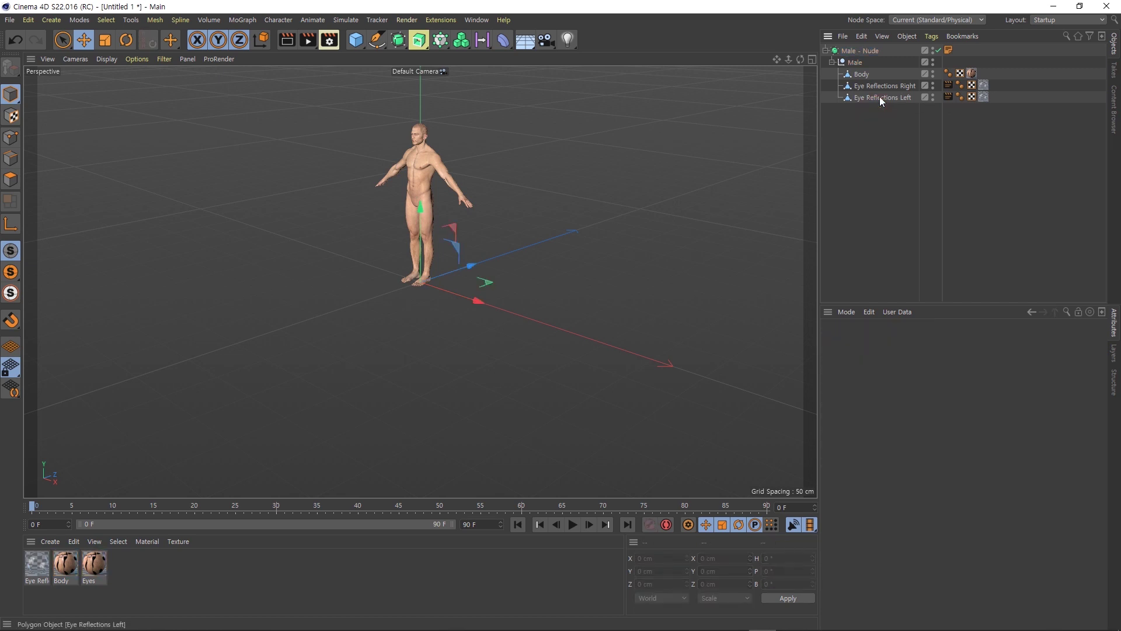
click(880, 96)
key(Delete)
key(Delete)
click(863, 74)
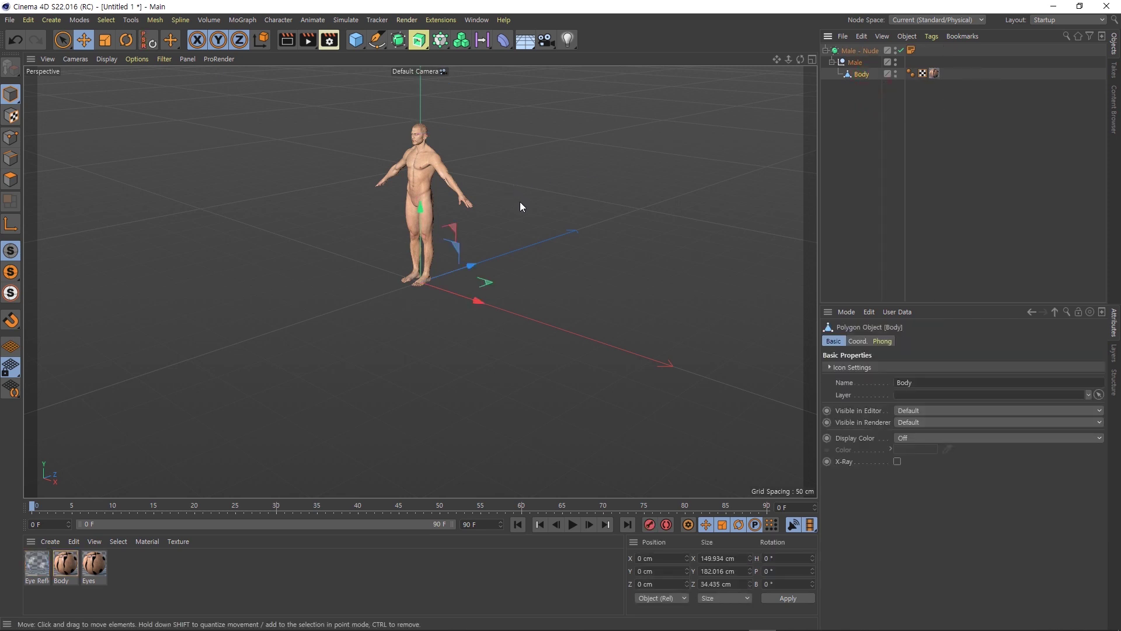
- Delete the Body material tag from the mesh
scroll(506, 209, up, 5)
scroll(514, 272, up, 3)
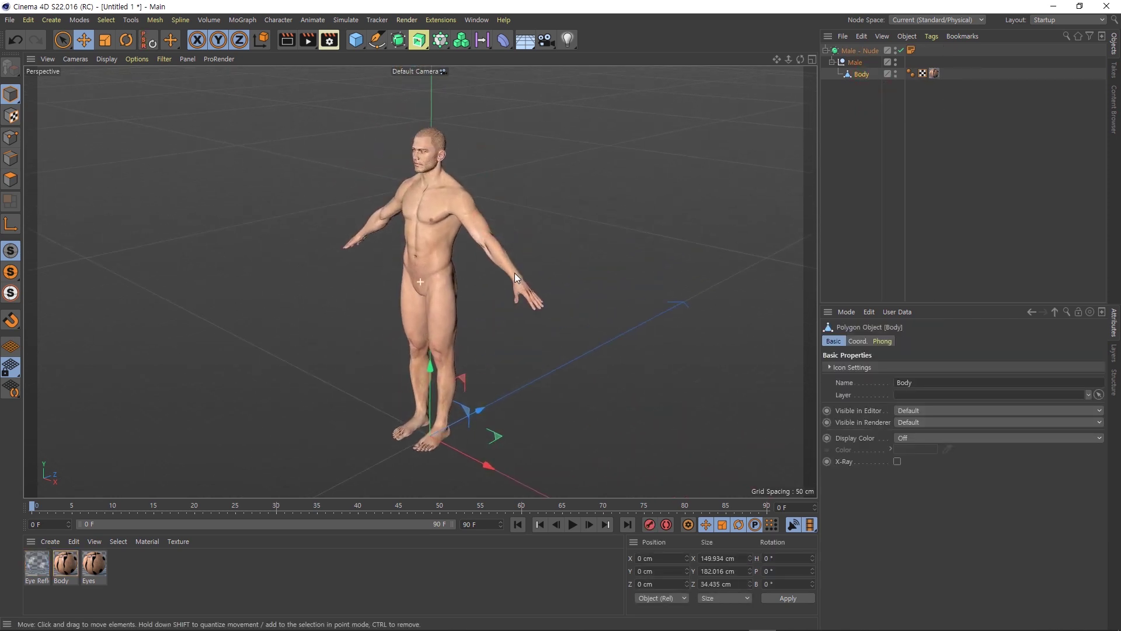
click(936, 73)
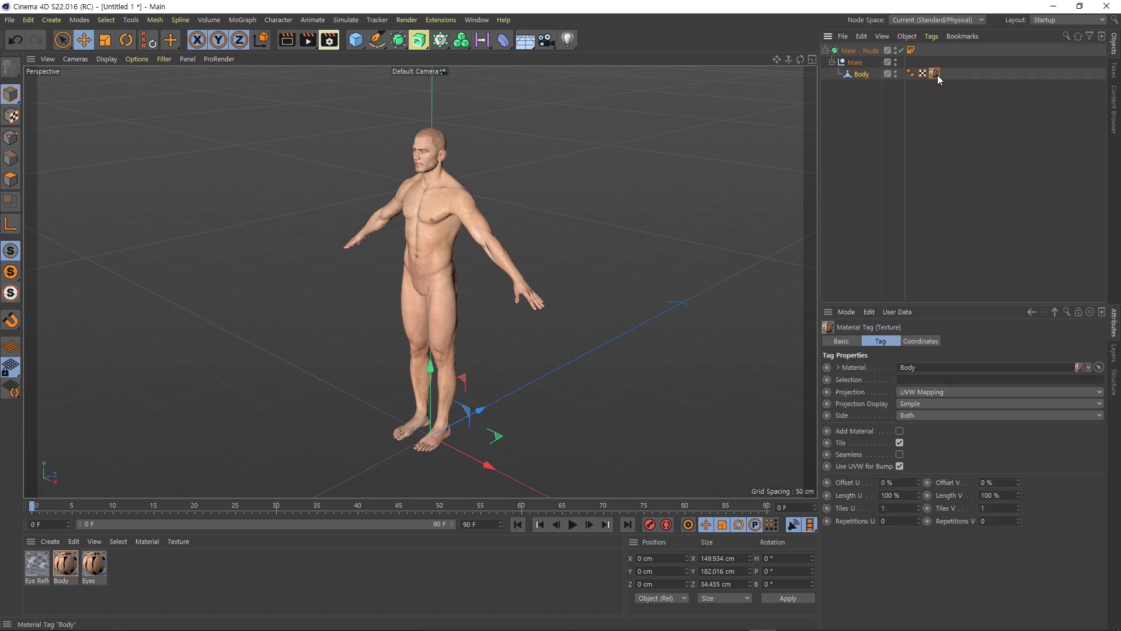
key(Delete)
- Inspect the Body's existing UV layout, then delete its UVW tag and close the editor
click(923, 73)
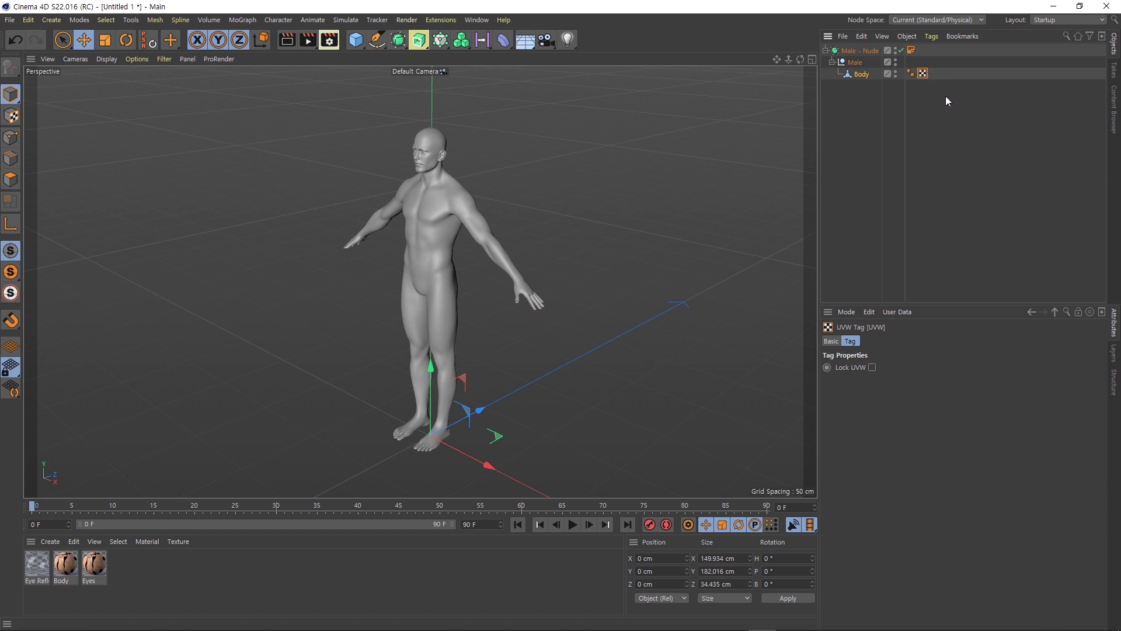
double_click(924, 75)
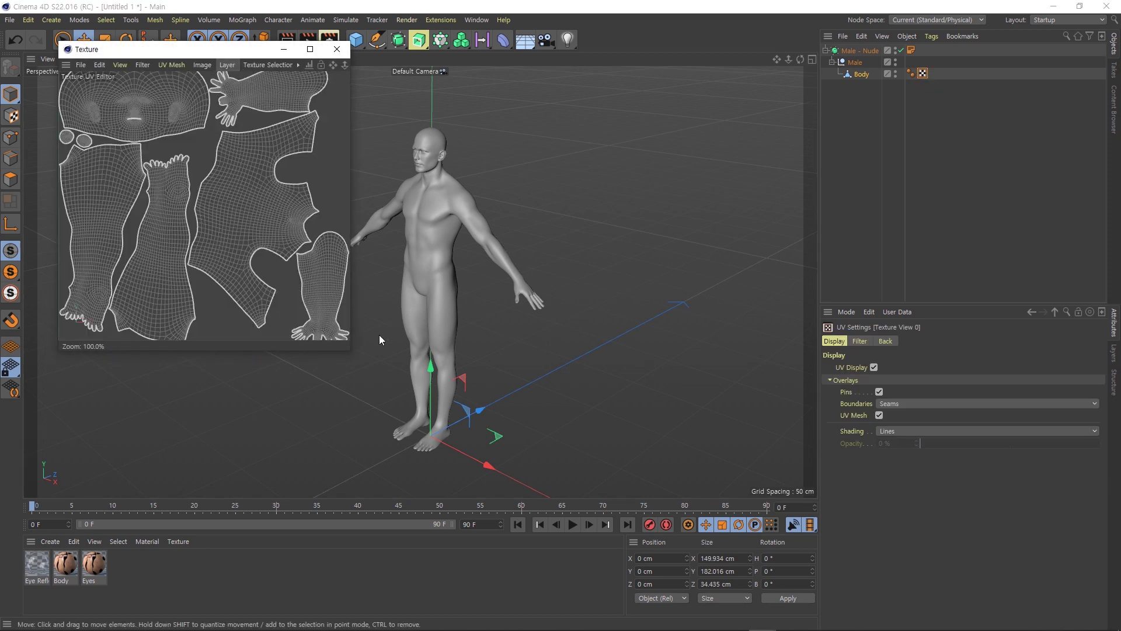
mouse_move(348, 352)
mouse_down()
mouse_move(429, 450)
mouse_move(458, 454)
mouse_up()
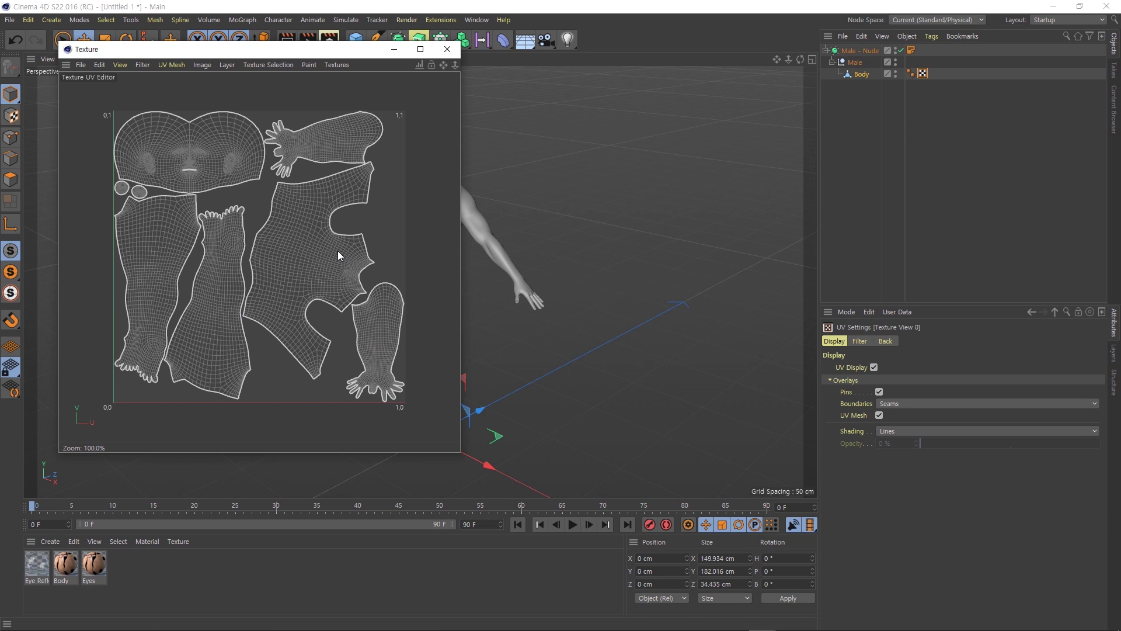
click(923, 74)
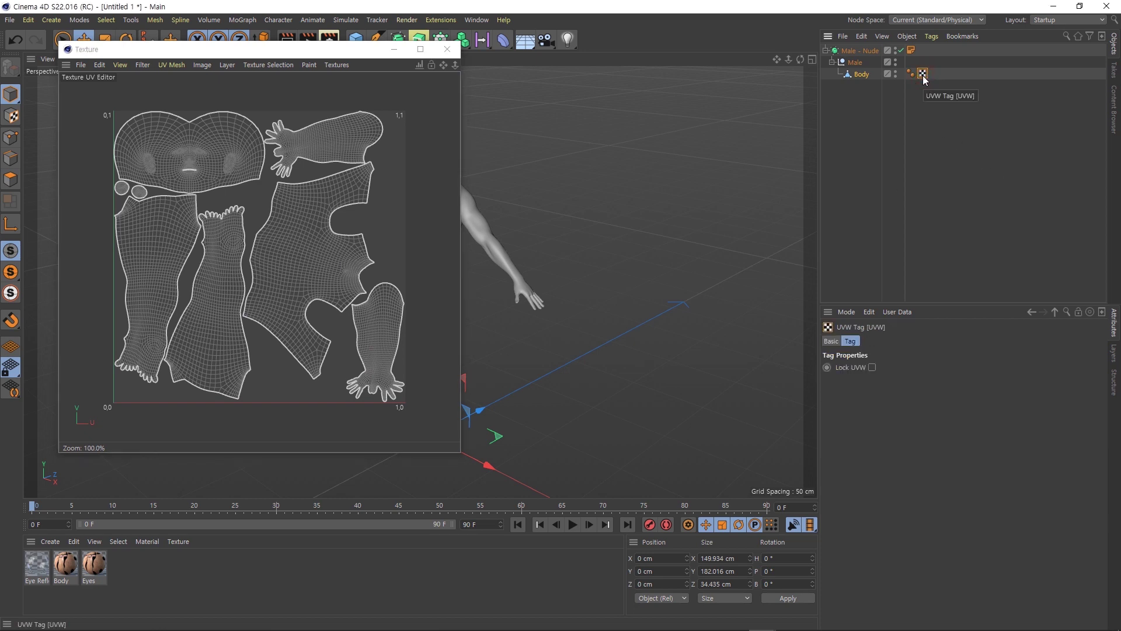
key(Delete)
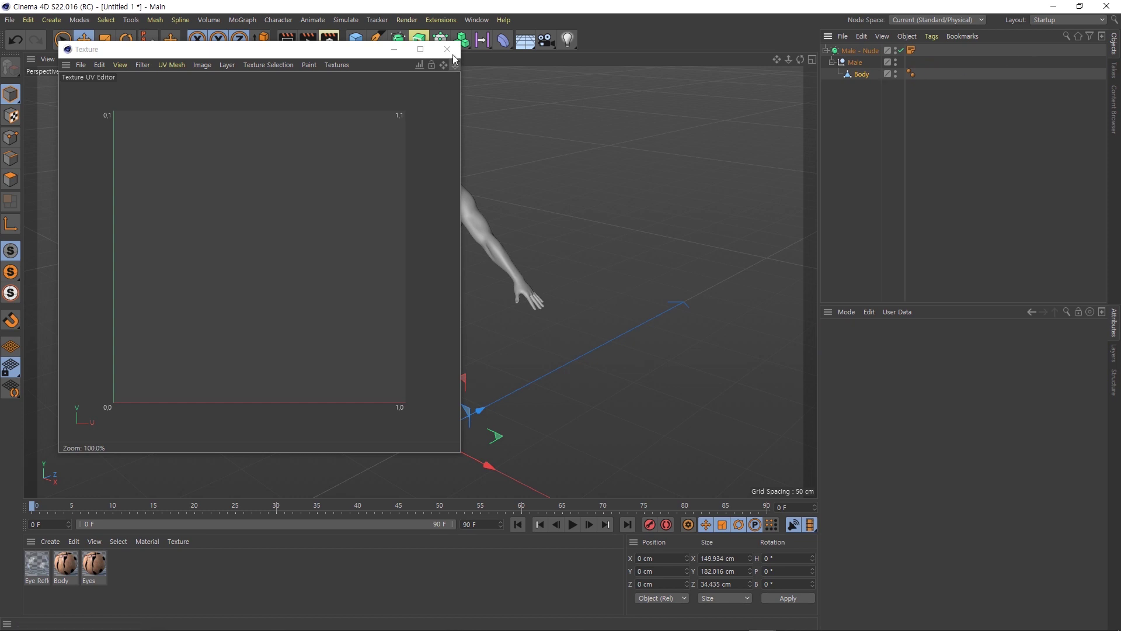
click(453, 54)
- Switch to the BP - UV Edit layout, frame the body, enter Polygon mode and face it frontally
click(1074, 20)
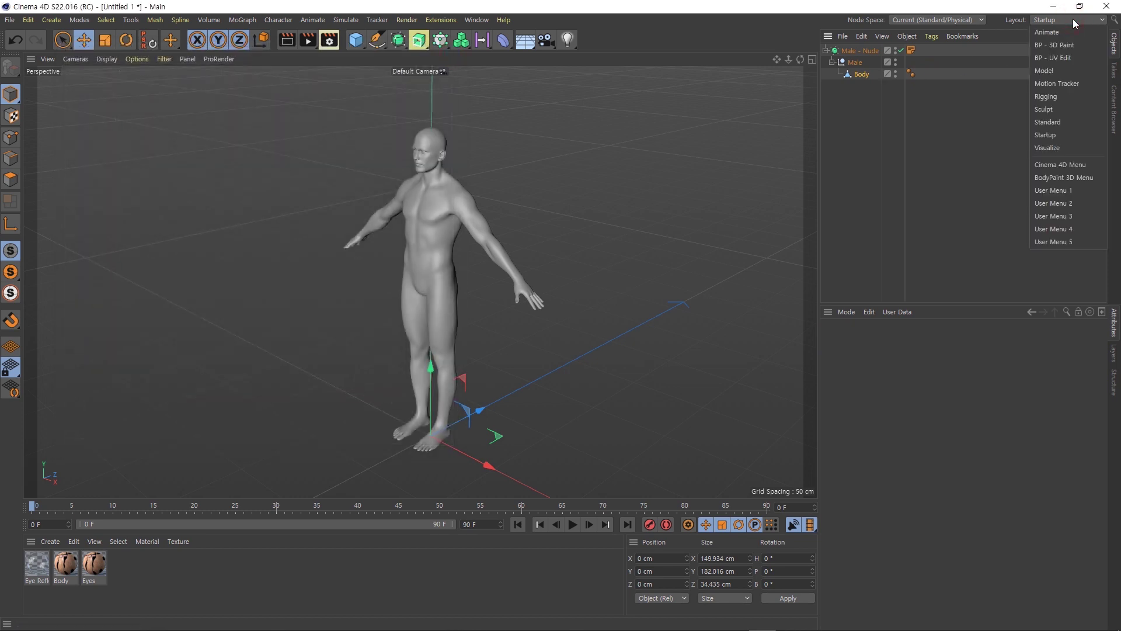
click(1077, 57)
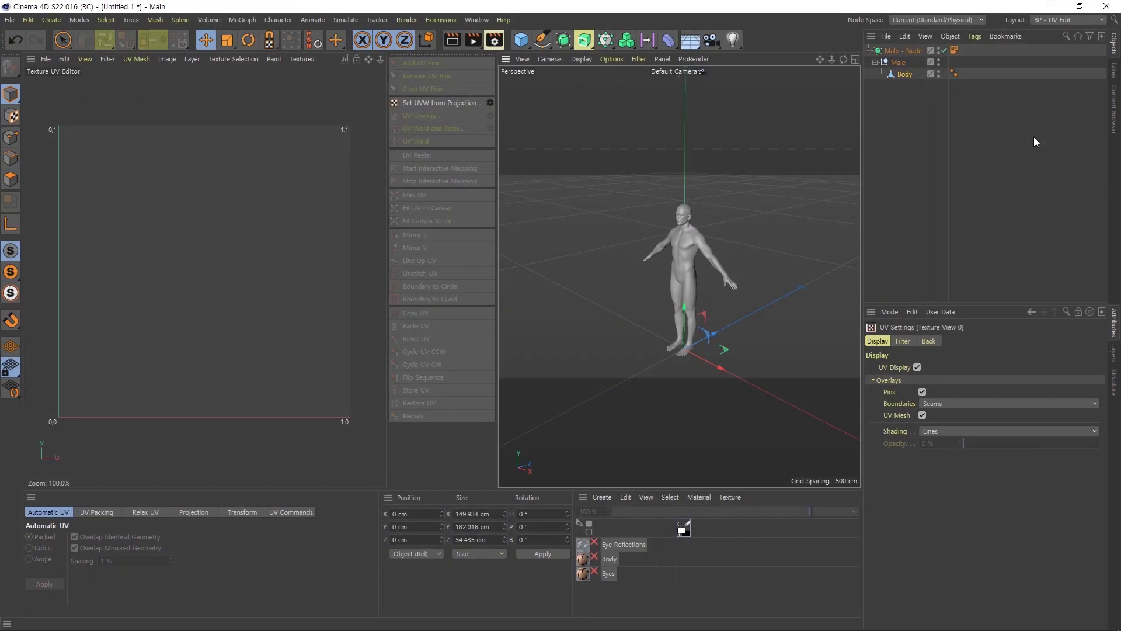
key(h)
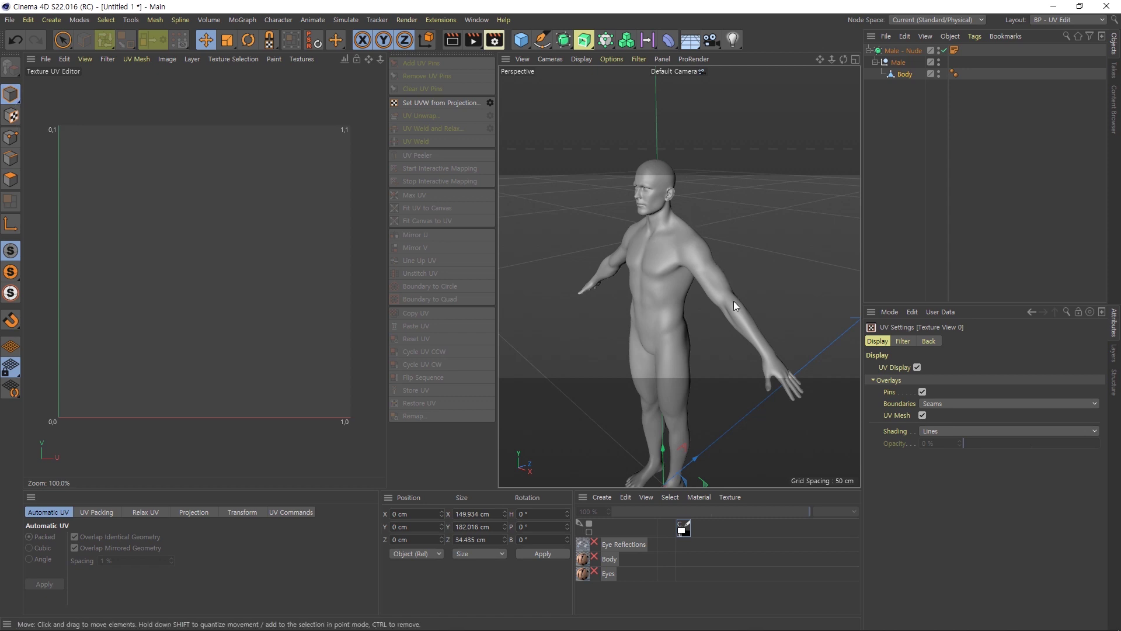
click(11, 145)
click(15, 181)
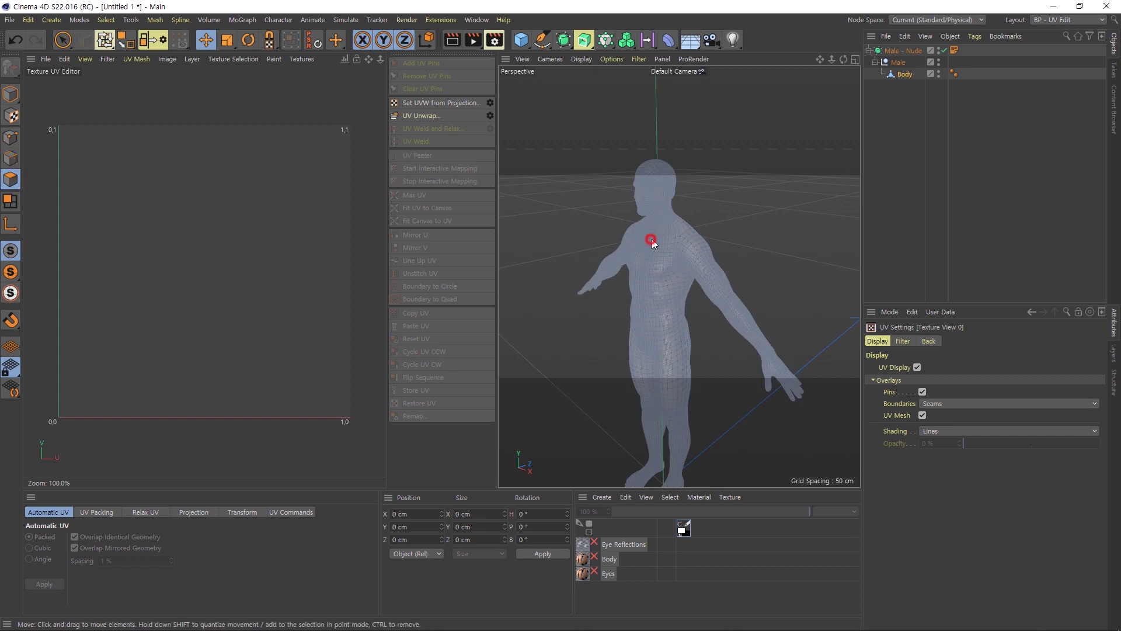
mouse_move(652, 244)
alt+mouse_down()
mouse_move(745, 187)
mouse_move(700, 255)
mouse_move(640, 254)
mouse_move(761, 226)
mouse_move(663, 245)
mouse_move(744, 232)
alt+mouse_up()
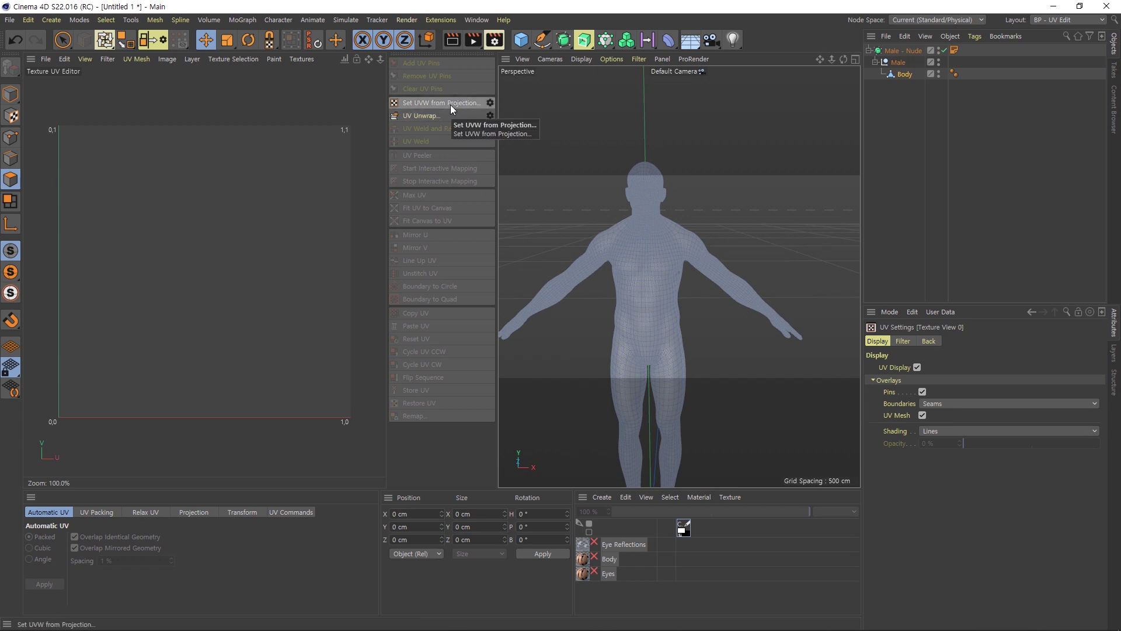
- Apply a Flat UVW projection to the body and display Overlapping Polygons in the UV editor
click(491, 104)
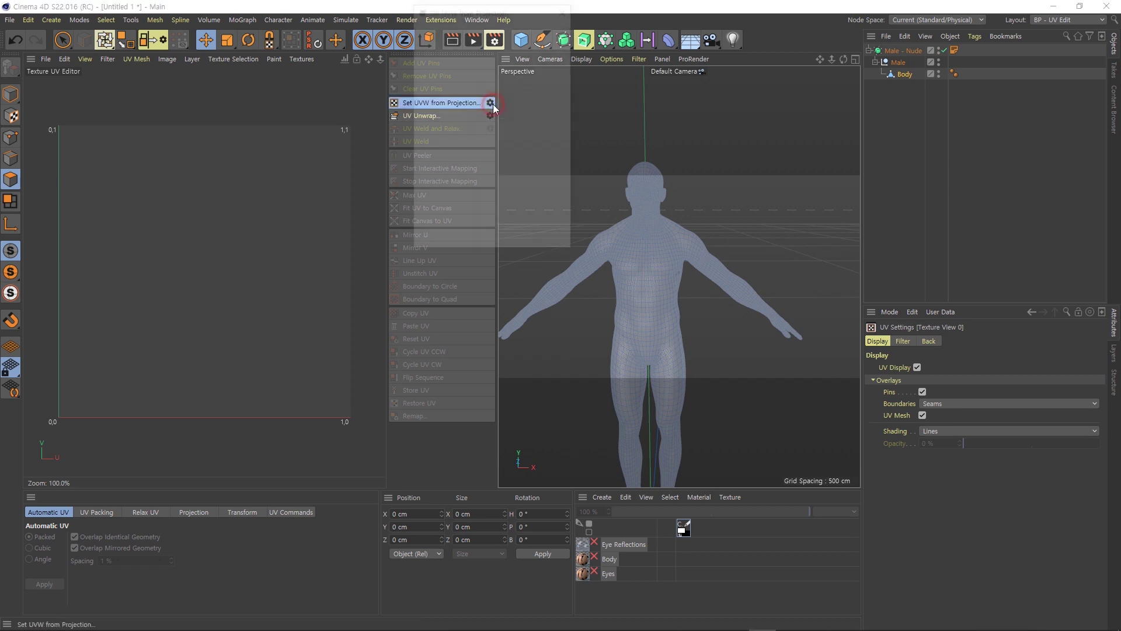
click(528, 97)
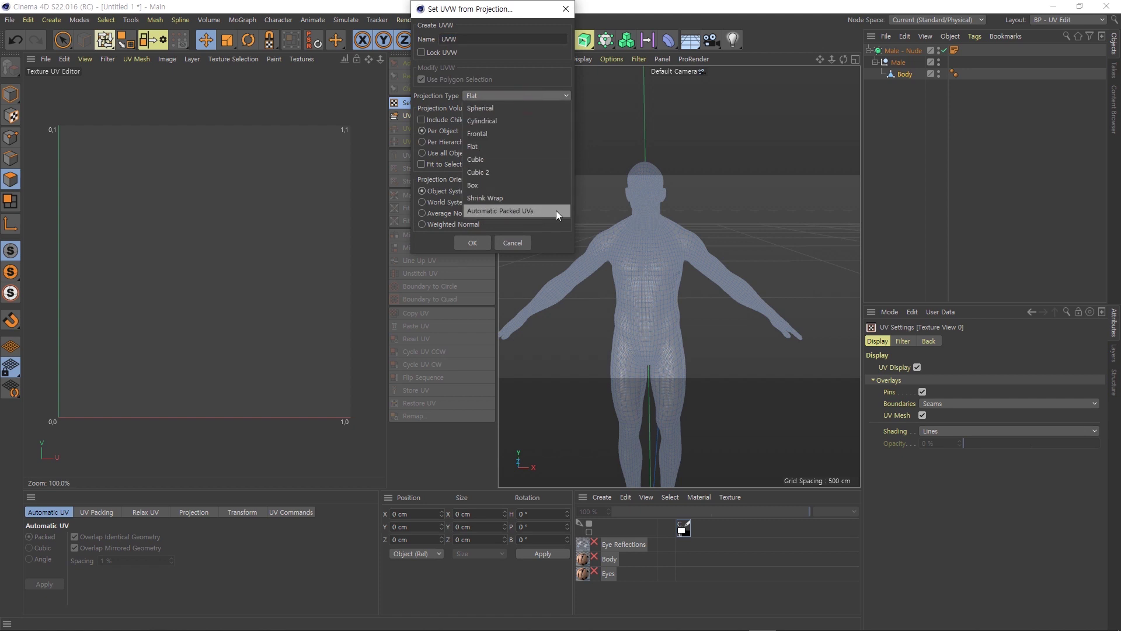
click(536, 93)
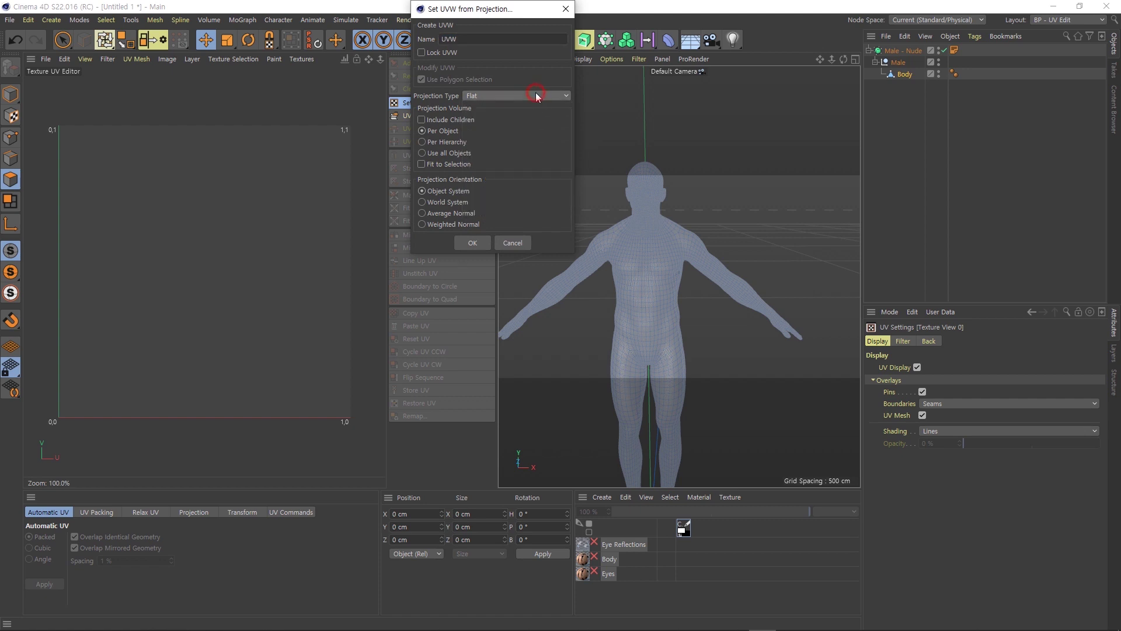
click(479, 237)
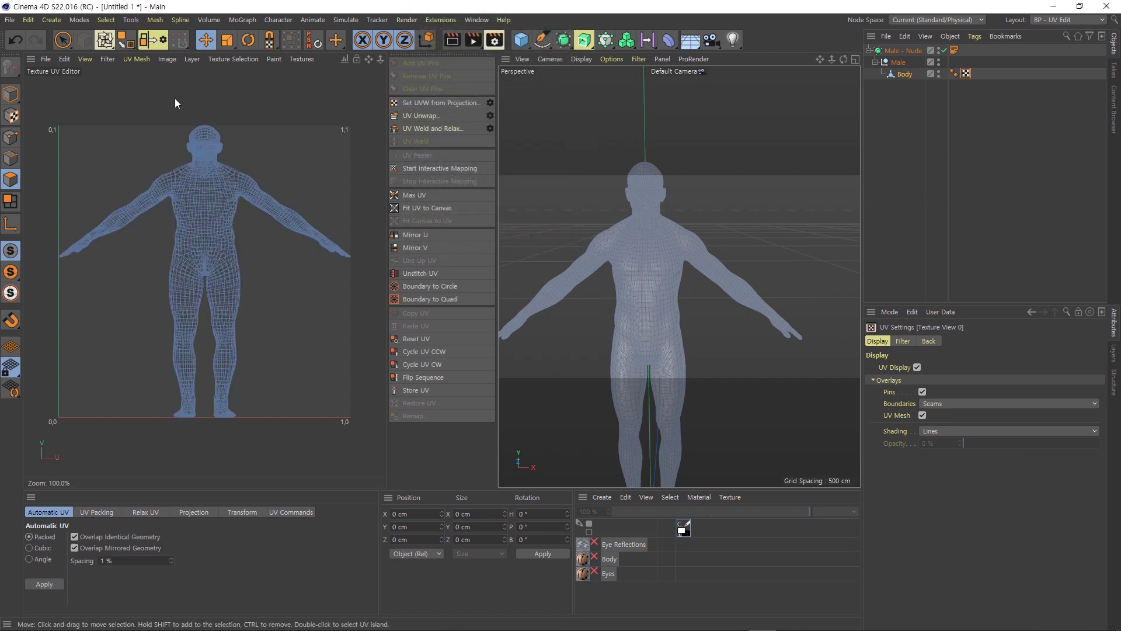
click(86, 59)
click(90, 222)
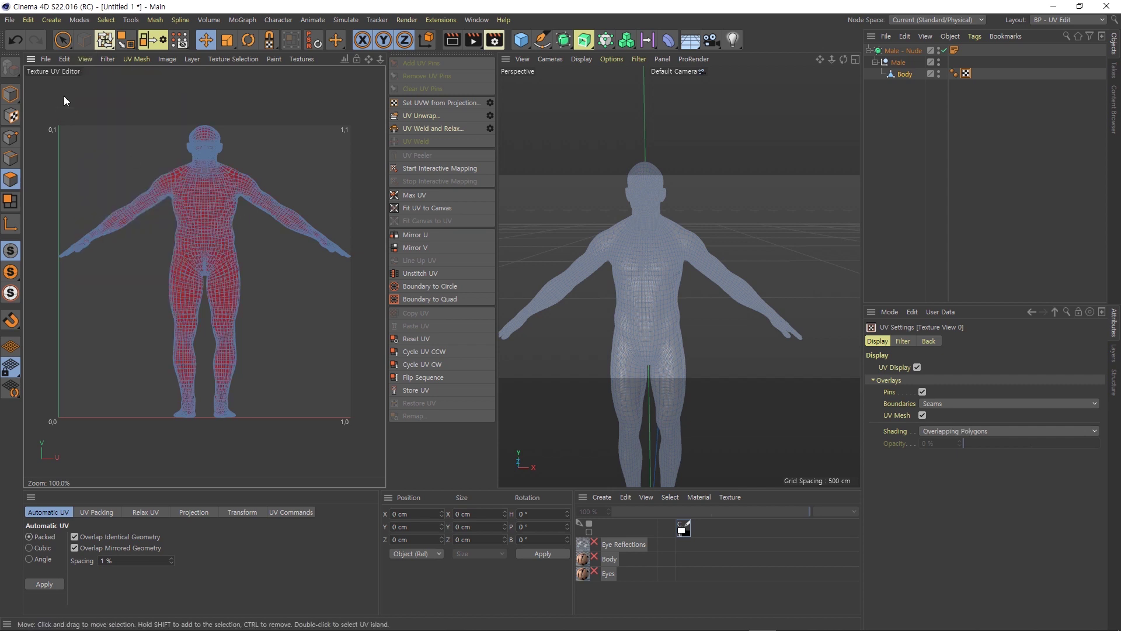
- Return the UV editor display to plain lines
click(85, 59)
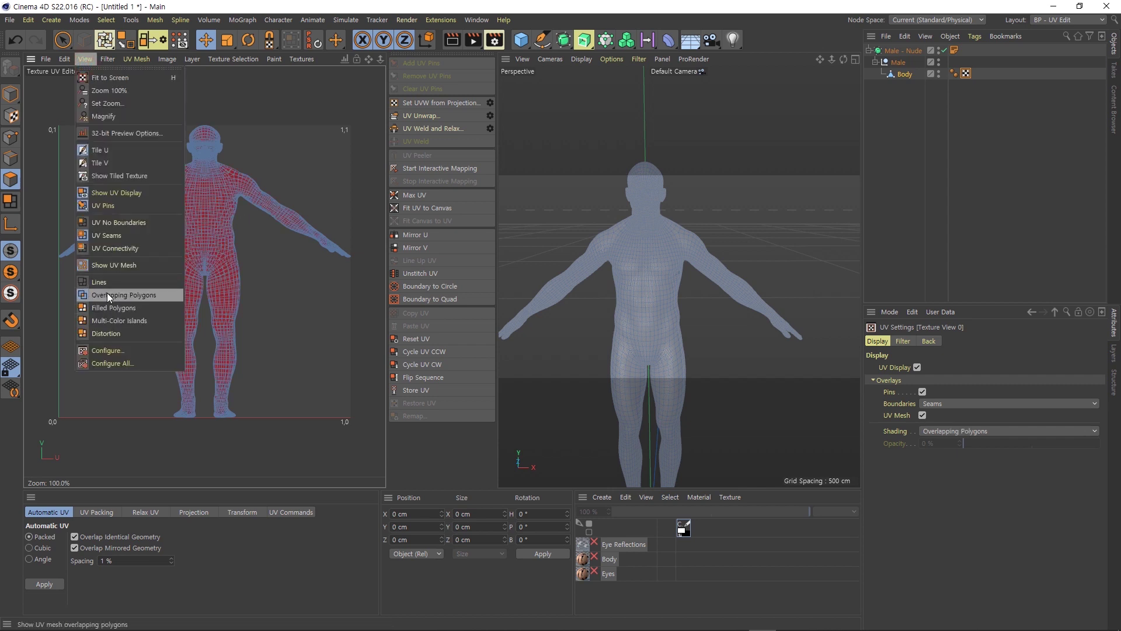
click(297, 268)
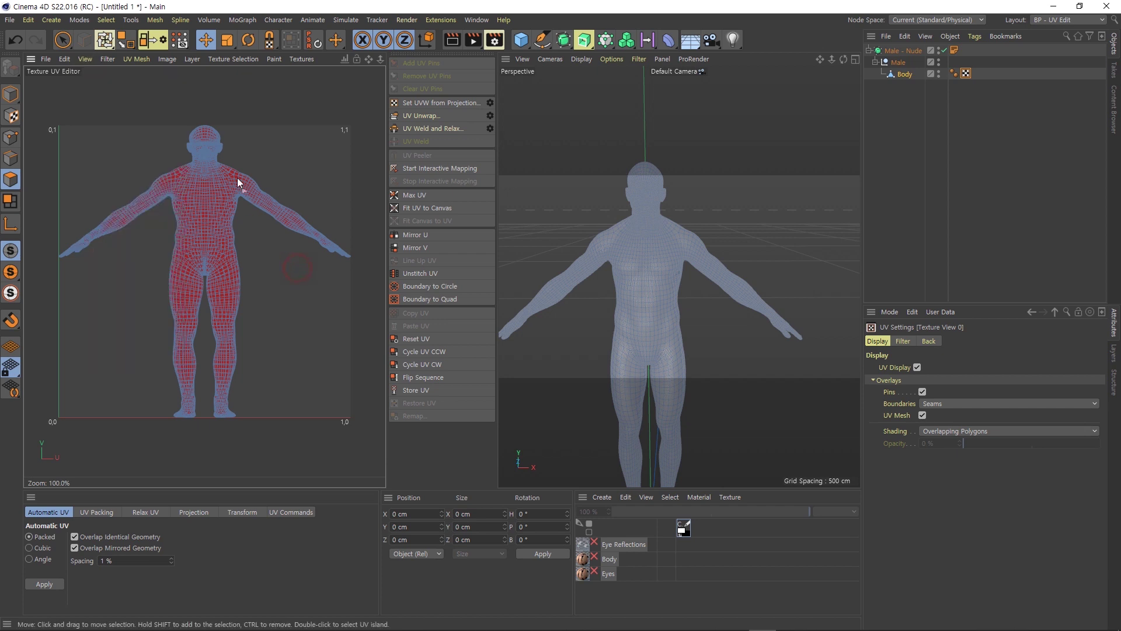
click(86, 60)
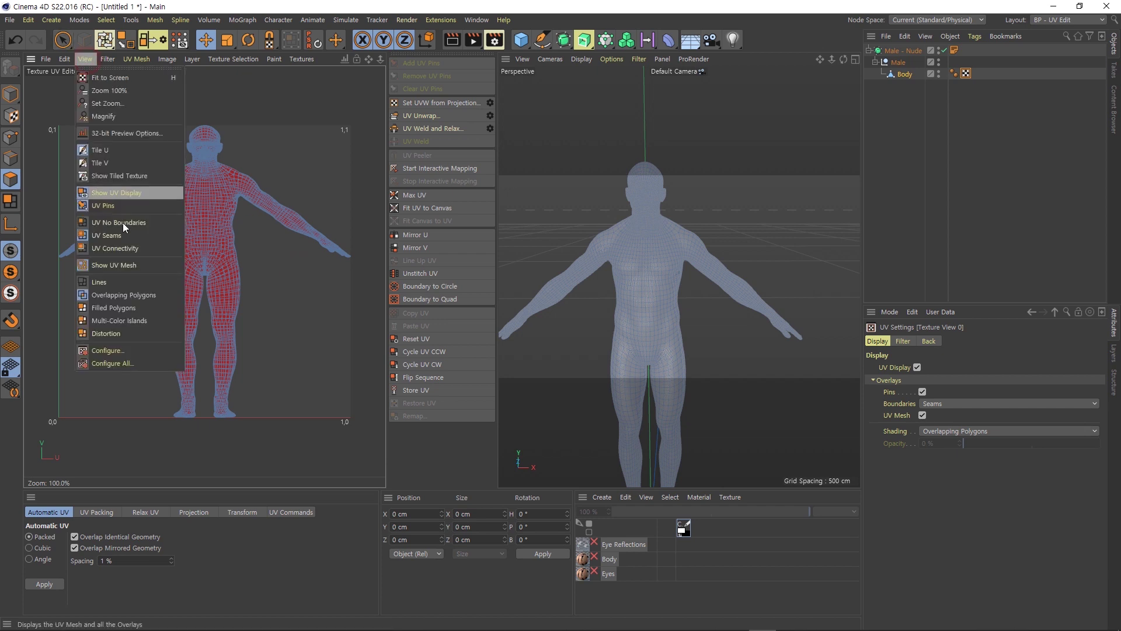
click(146, 296)
- Toggle the Male - Nude Subdivision Surface and reselect Body, orbiting around the head
scroll(690, 225, up, 5)
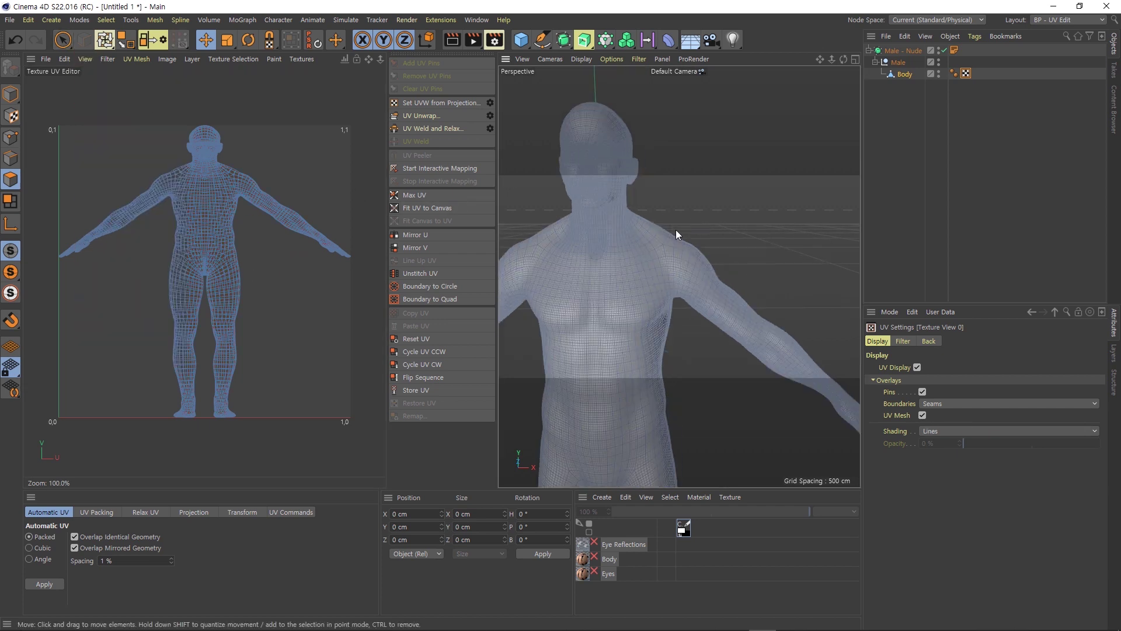
scroll(678, 286, up, 2)
scroll(686, 296, up, 2)
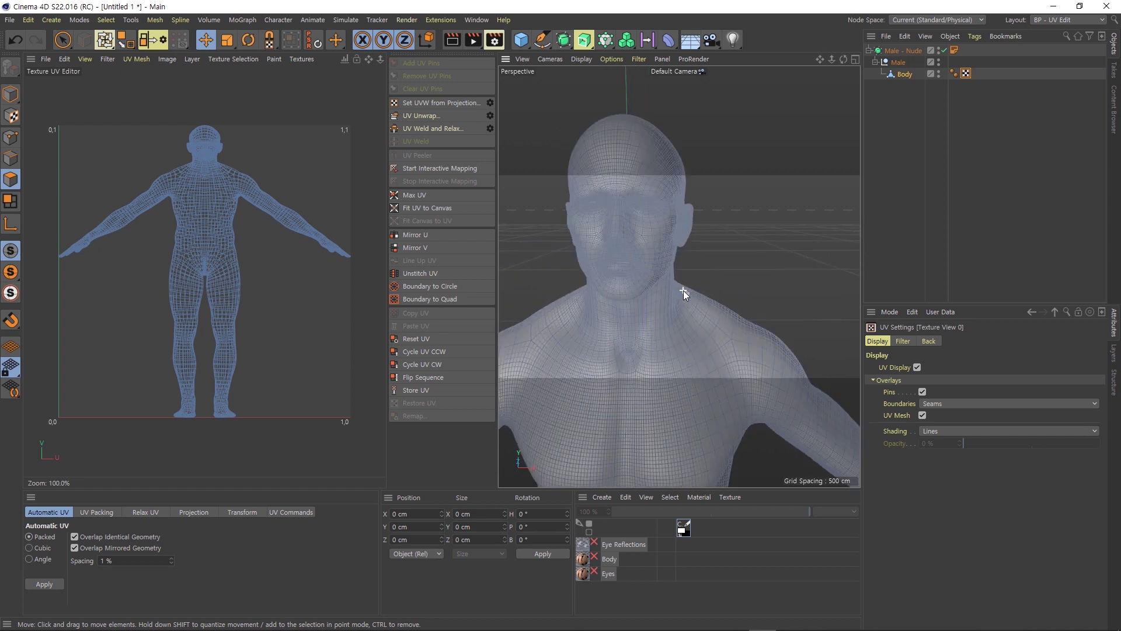
alt+drag(654, 287, 551, 260)
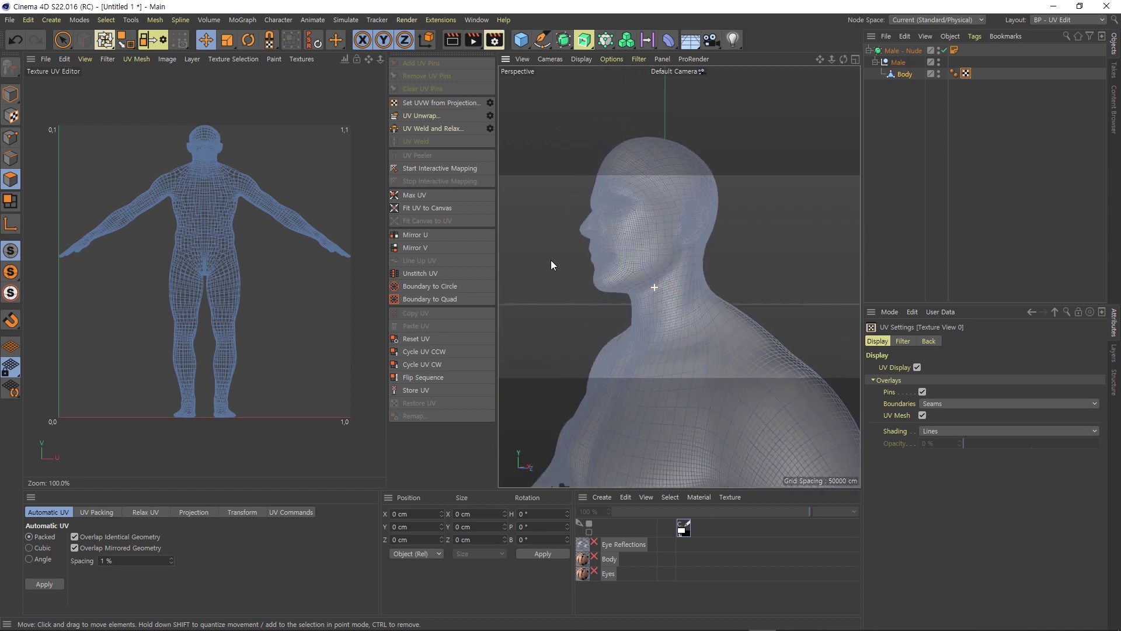
scroll(616, 301, up, 2)
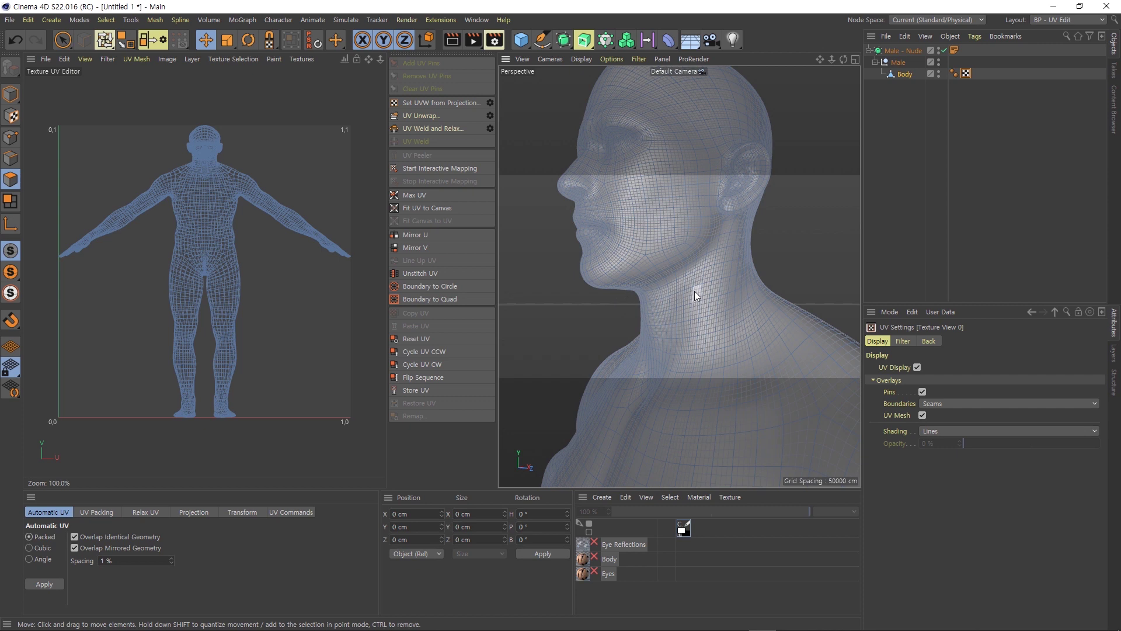
click(903, 52)
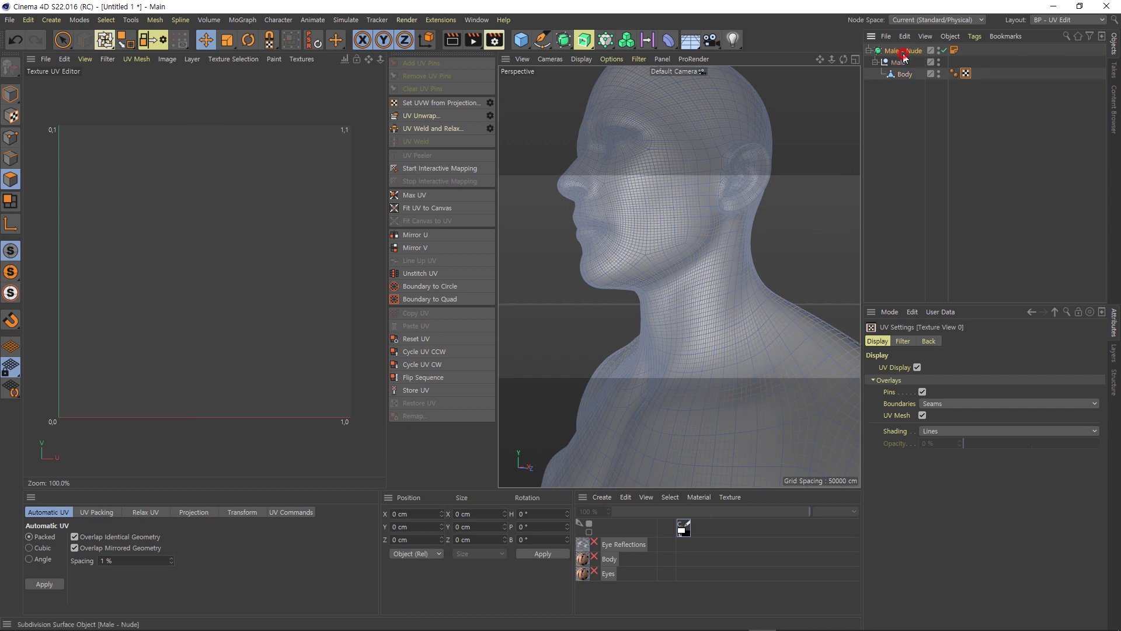
click(945, 50)
alt+drag(702, 188, 764, 219)
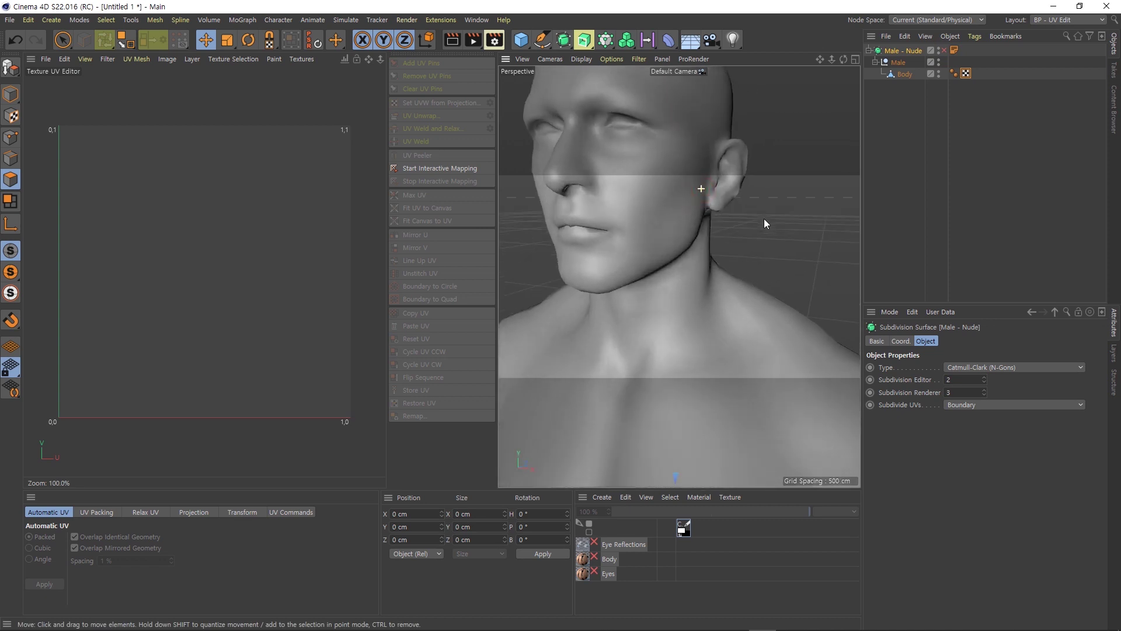
click(905, 74)
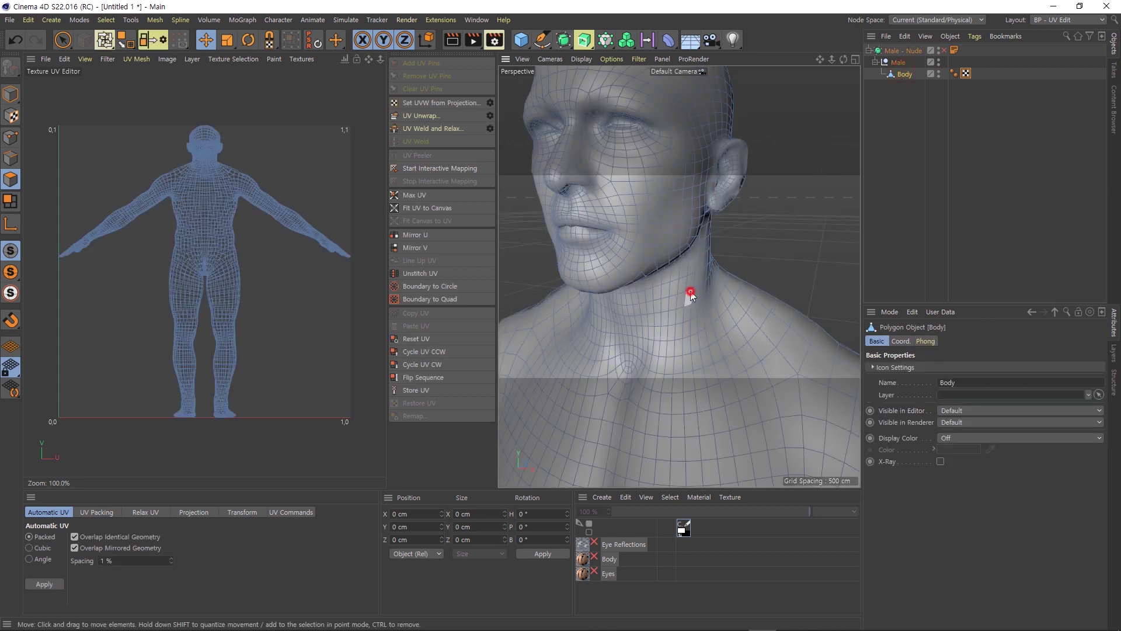
mouse_move(724, 299)
alt+mouse_down()
mouse_move(636, 292)
mouse_move(631, 279)
alt+mouse_up()
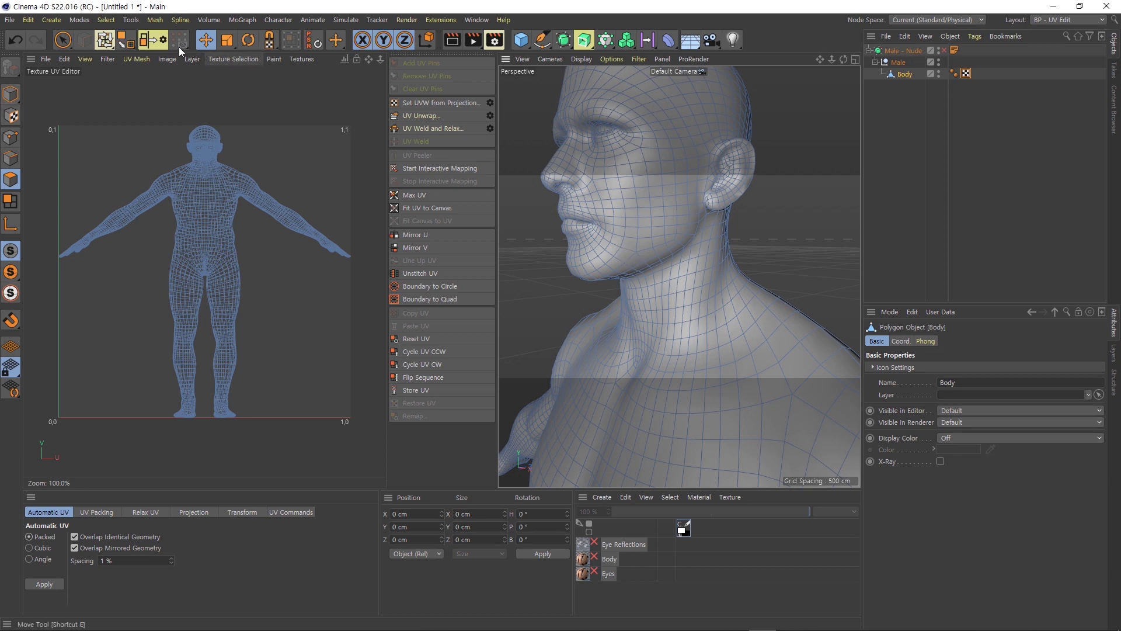
- Select the neck edge loop and UV Unwrap, splitting off a separate head island
key(Return)
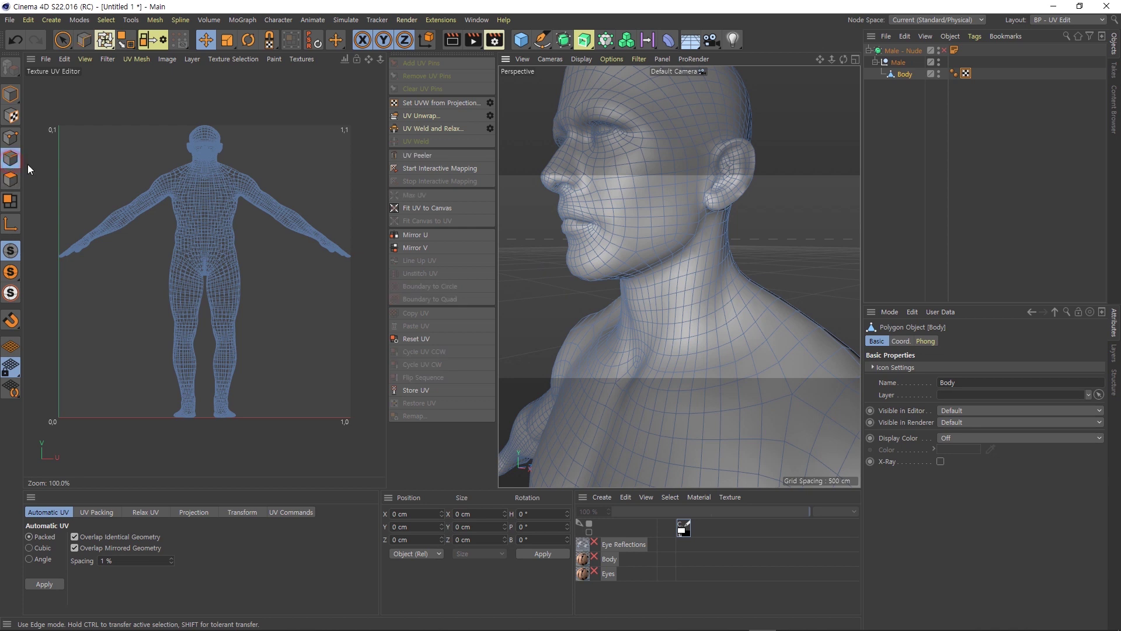
double_click(684, 275)
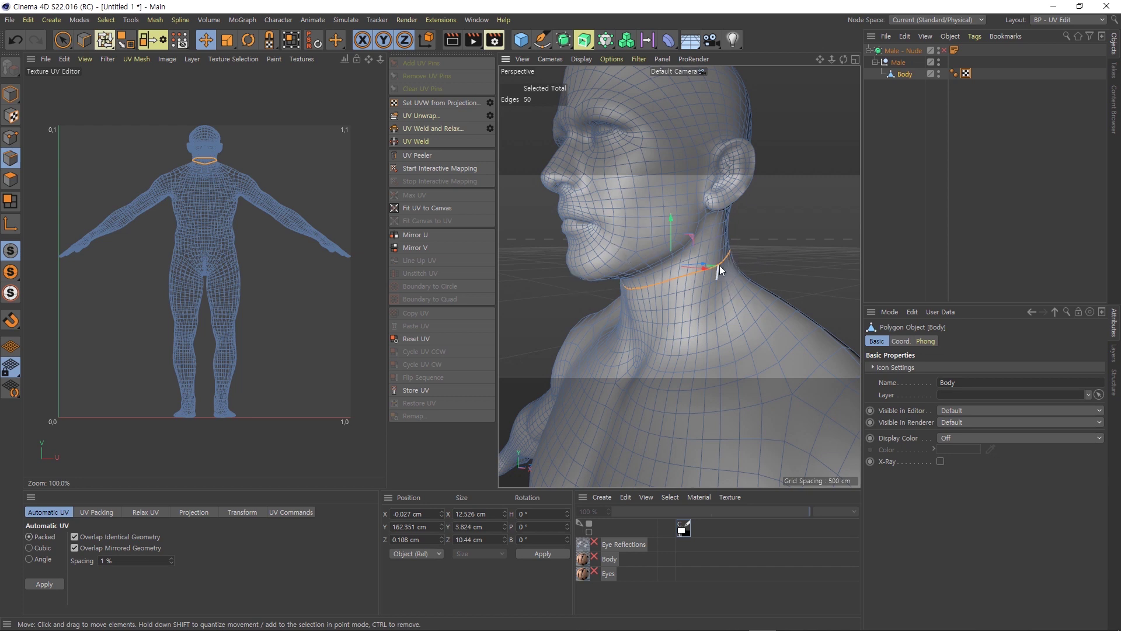
click(440, 115)
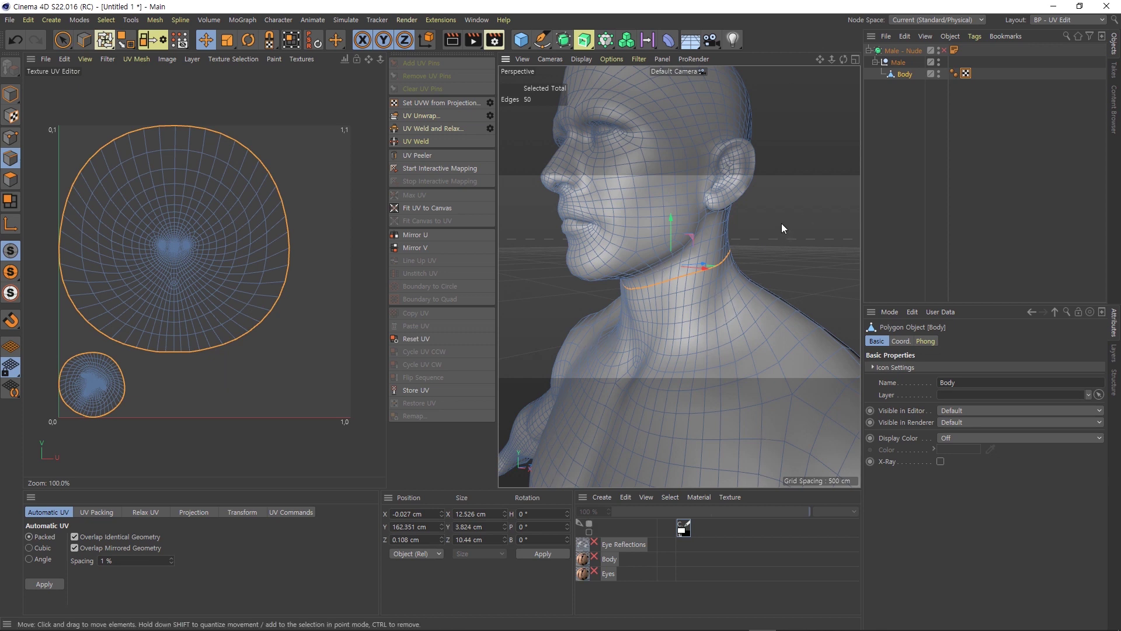
- Orbit behind the head and select an edge on top of the head in Edge mode
click(913, 107)
key(Return)
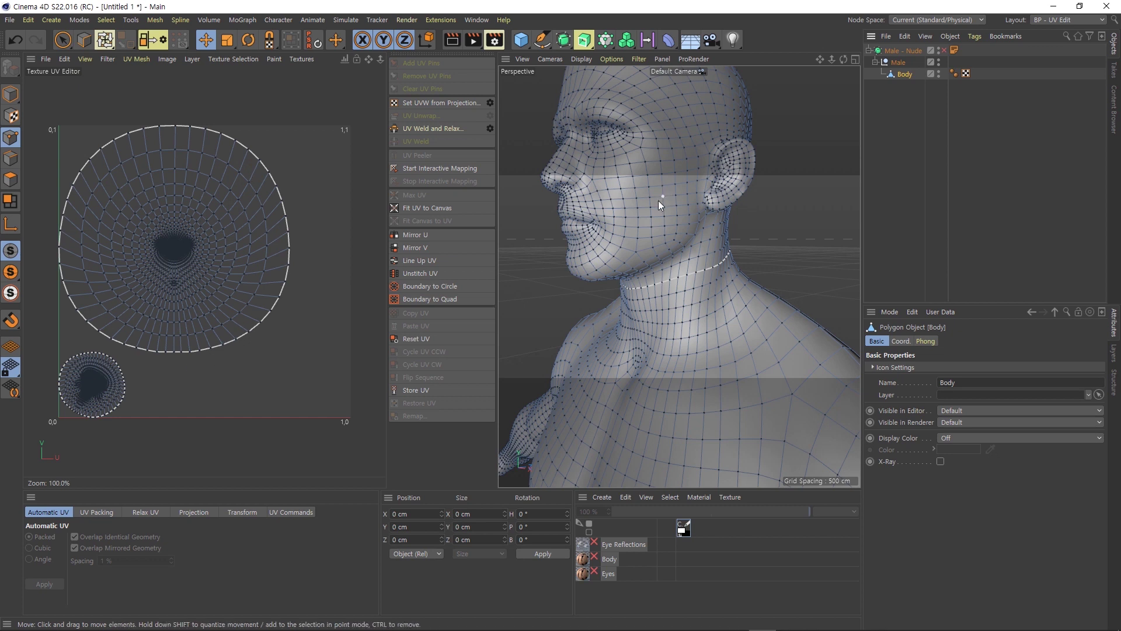
click(15, 162)
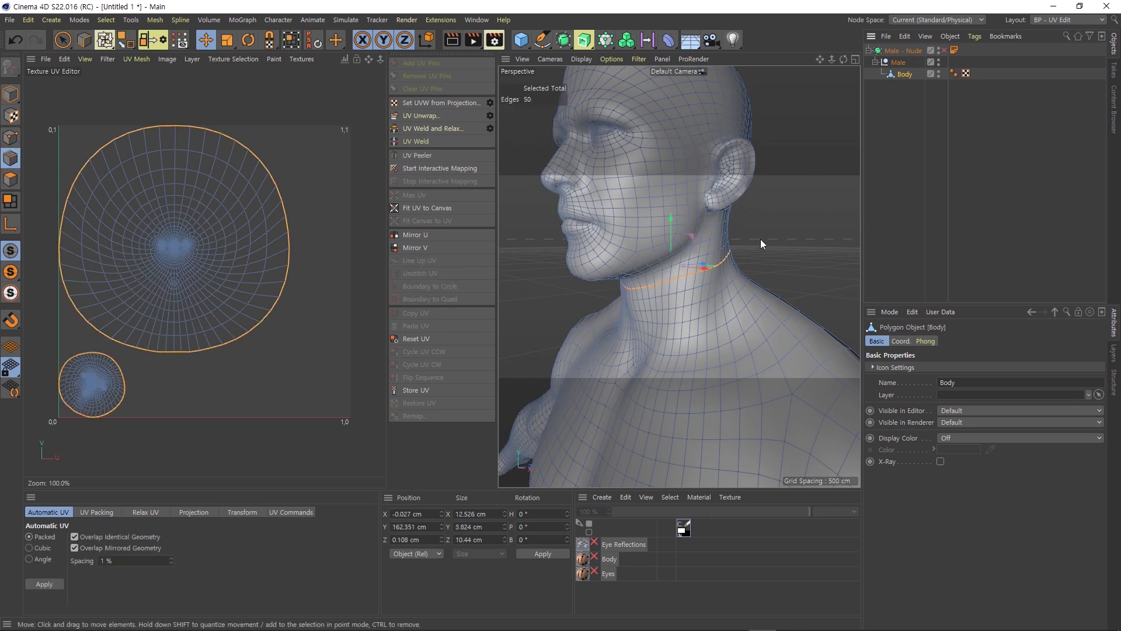
mouse_move(768, 236)
alt+mouse_down()
mouse_move(741, 212)
mouse_move(654, 334)
alt+mouse_up()
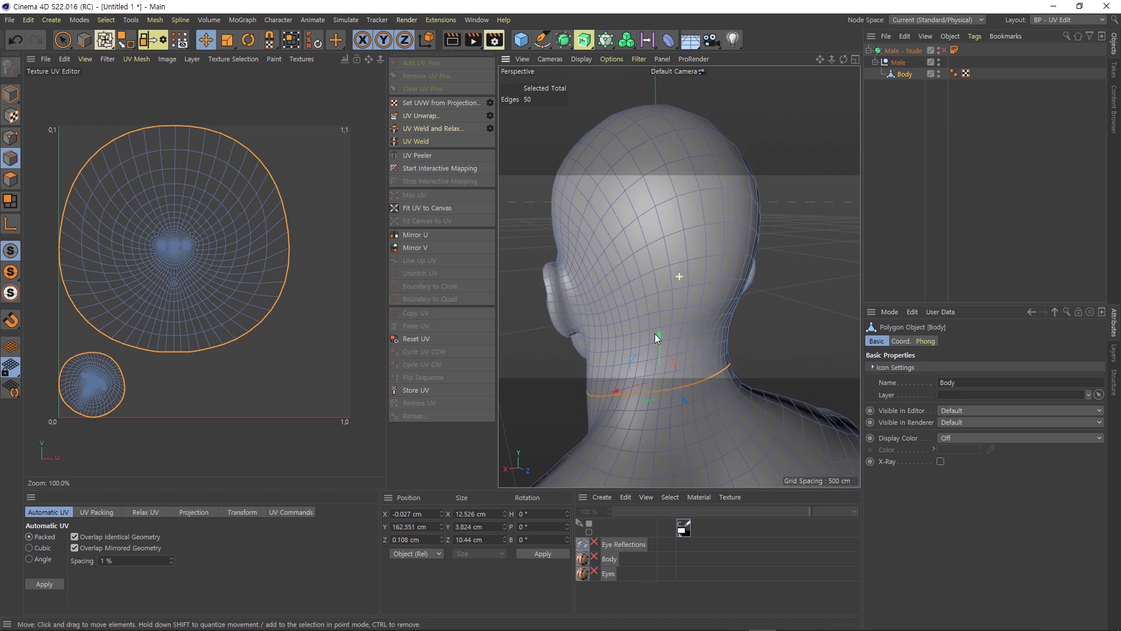
shift+click(686, 149)
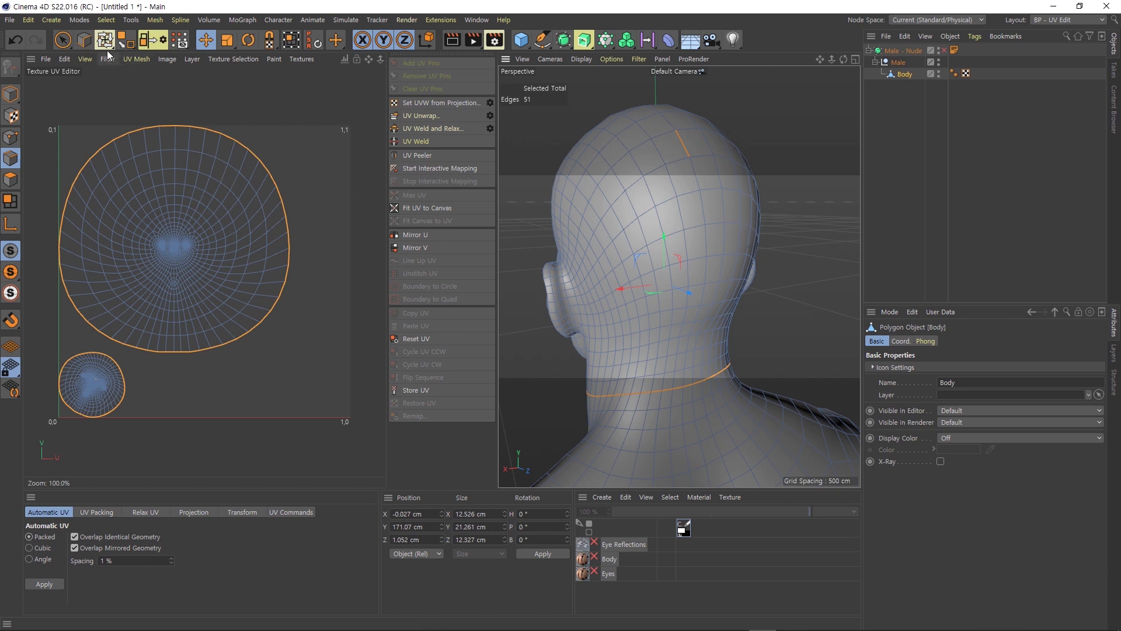
- Loop-select a seam up the back of the head, stopping at selections, and re-unwrap
click(107, 22)
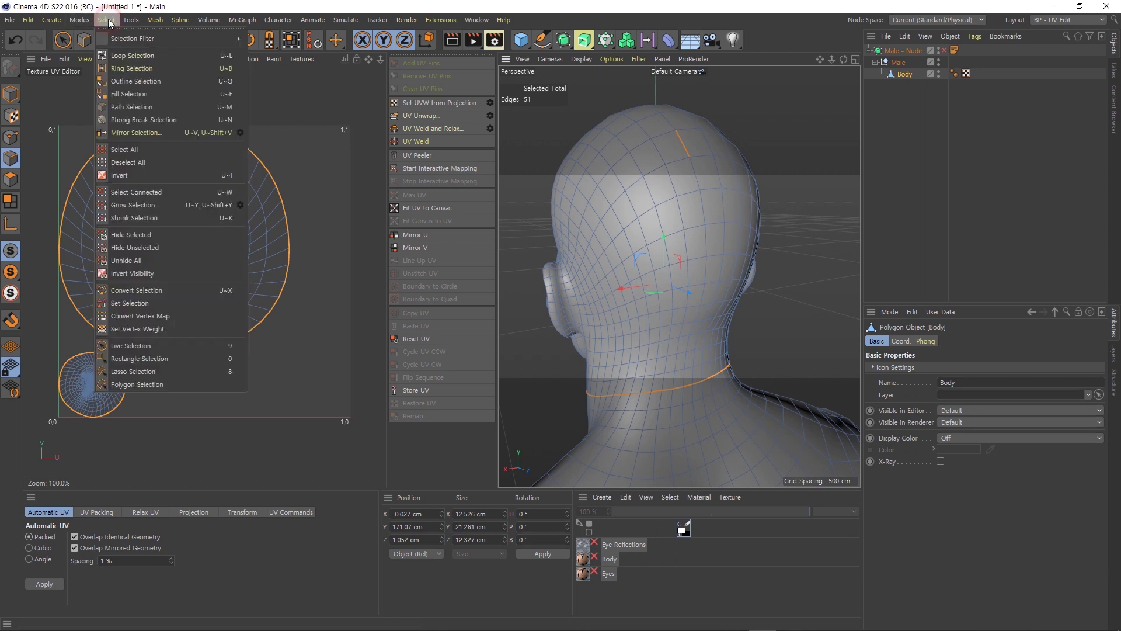
click(124, 60)
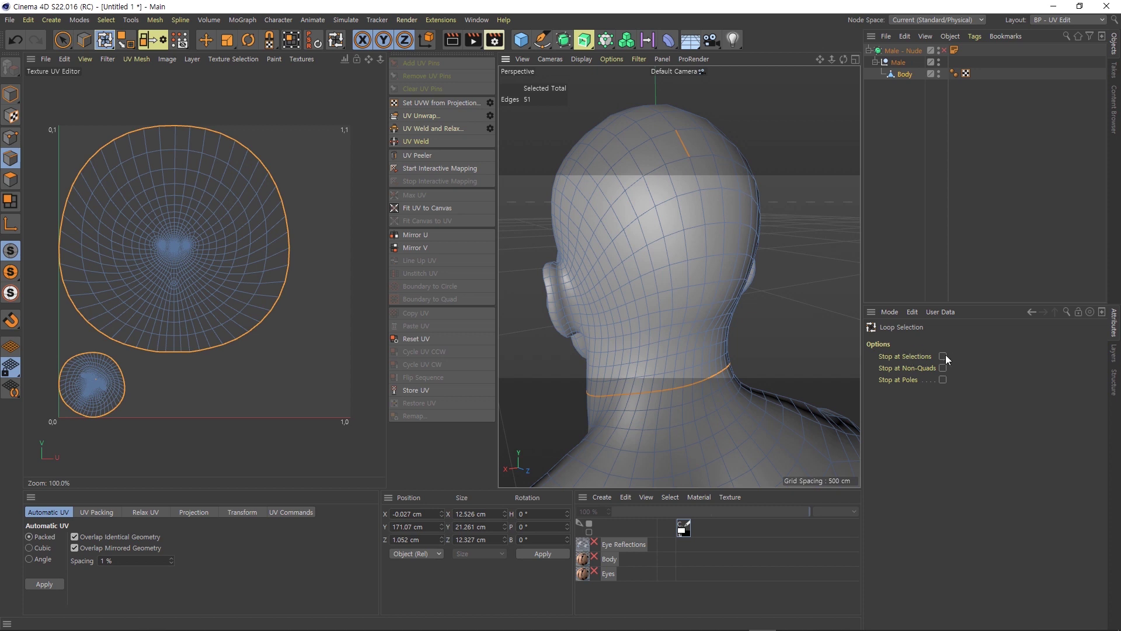
click(943, 356)
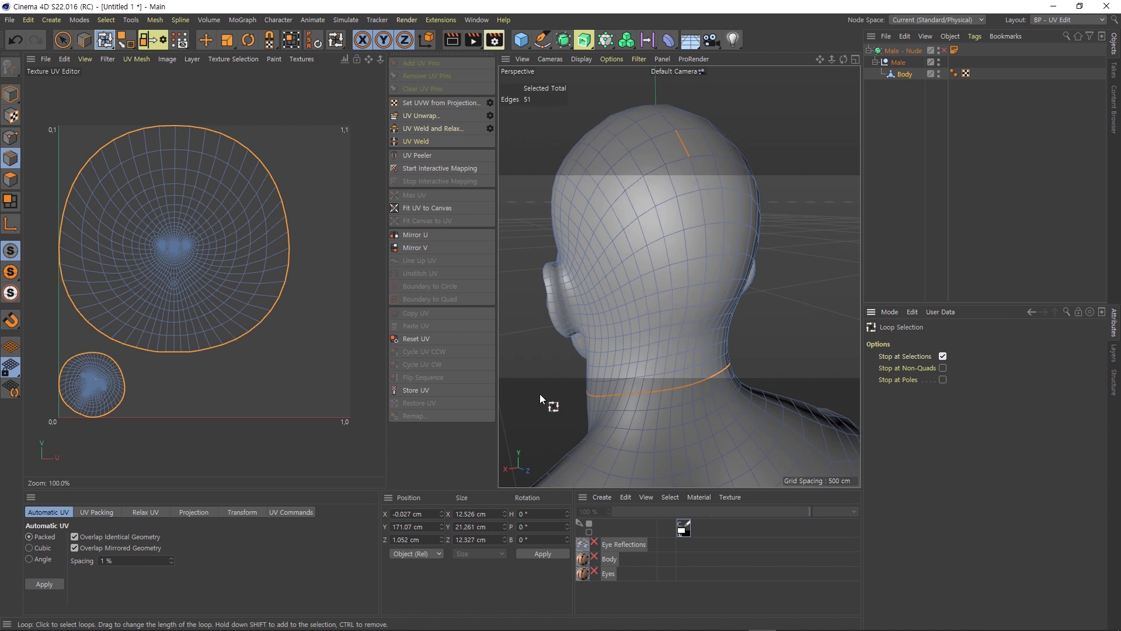
shift+click(705, 209)
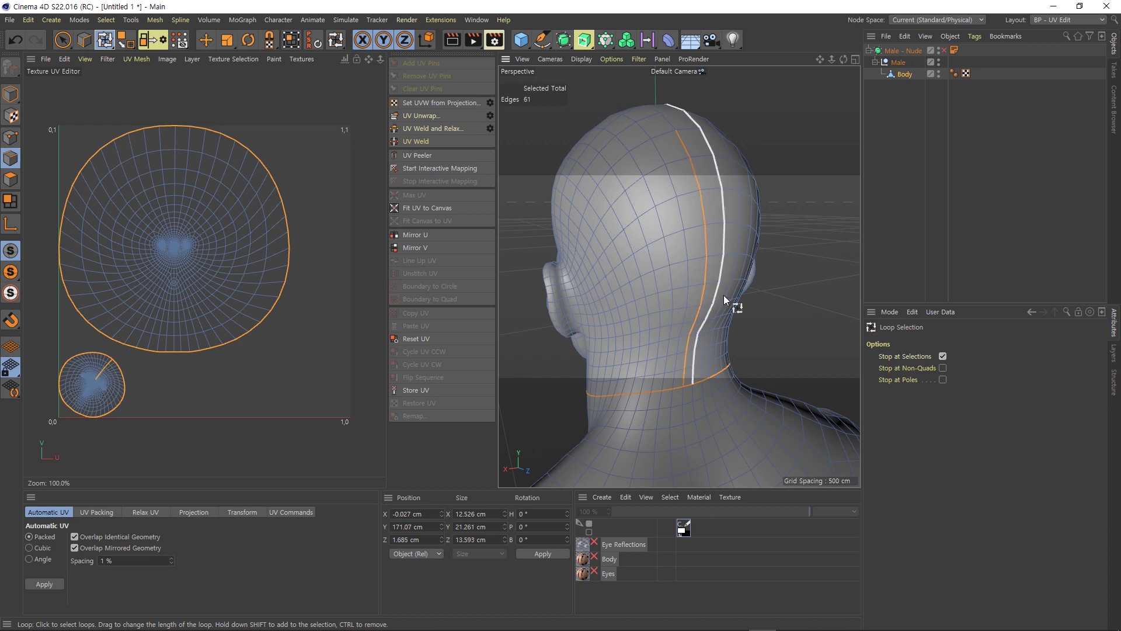
click(431, 121)
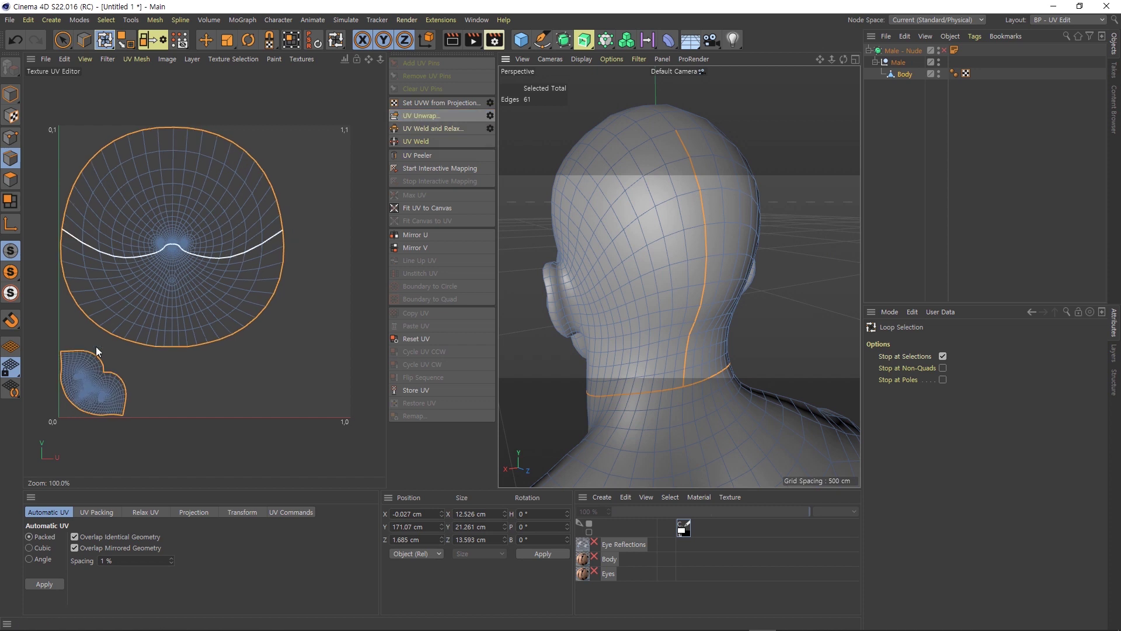
- Zoom and orbit the view to look at the figure from behind
scroll(82, 396, up, 3)
scroll(82, 396, up, 3)
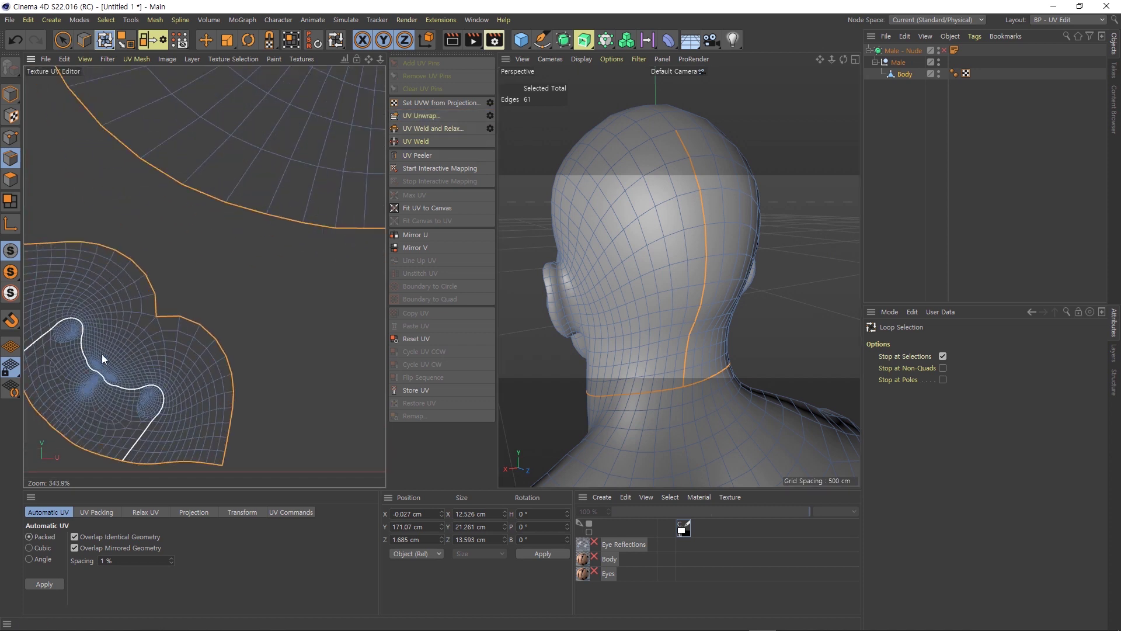
scroll(107, 342, up, 2)
scroll(104, 370, up, 1)
scroll(197, 326, down, 2)
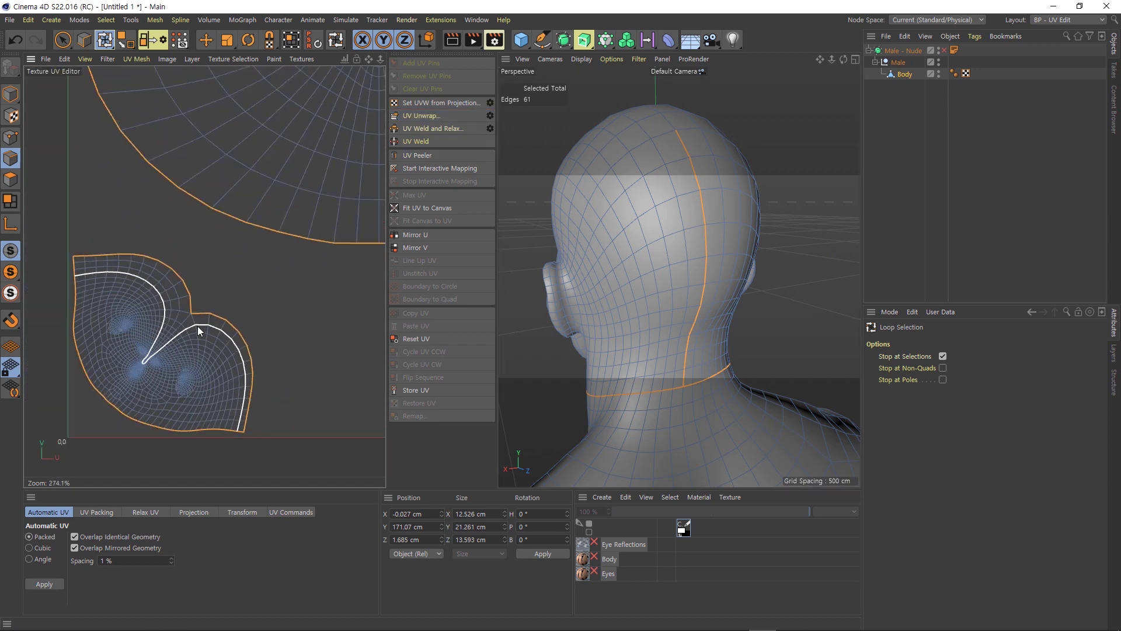
scroll(198, 326, down, 3)
scroll(616, 368, down, 3)
mouse_move(612, 333)
alt+mouse_down()
mouse_move(771, 314)
mouse_move(586, 318)
alt+mouse_up()
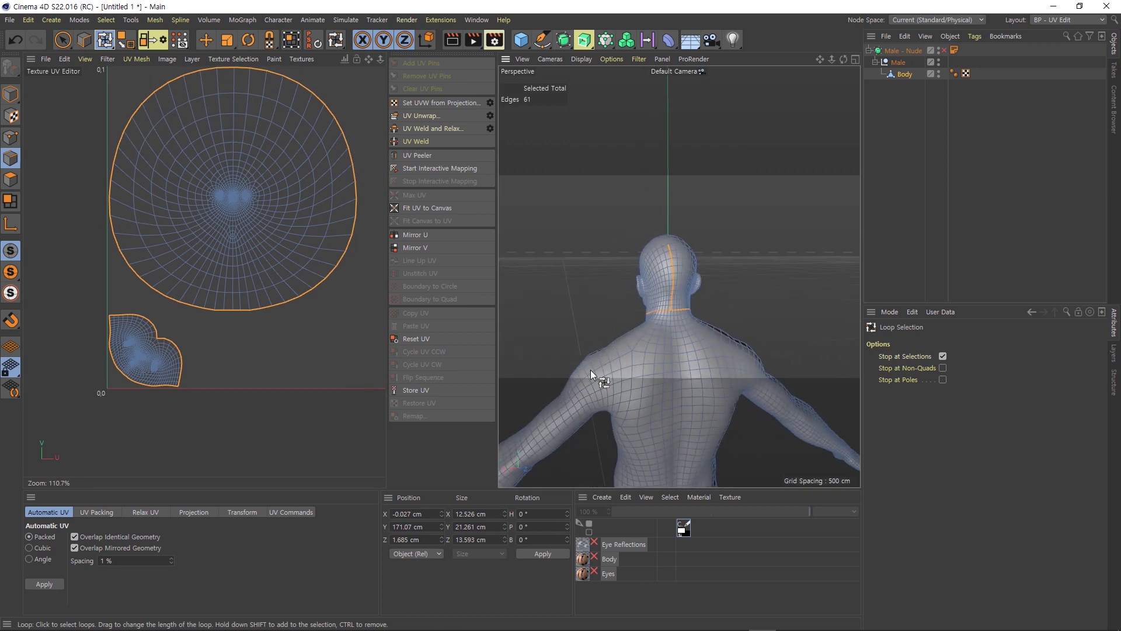
- Zoom to the shoulder and loop-select the 26-edge loop where the arm meets the torso
scroll(580, 398, up, 3)
scroll(598, 383, up, 3)
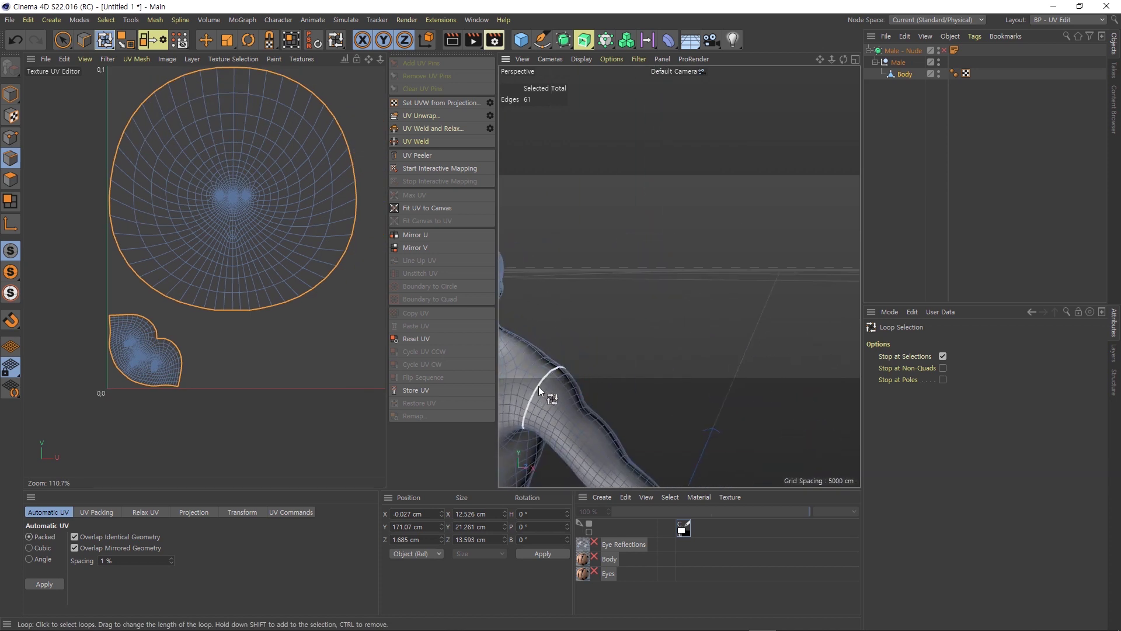
scroll(538, 387, down, 5)
scroll(719, 294, up, 1)
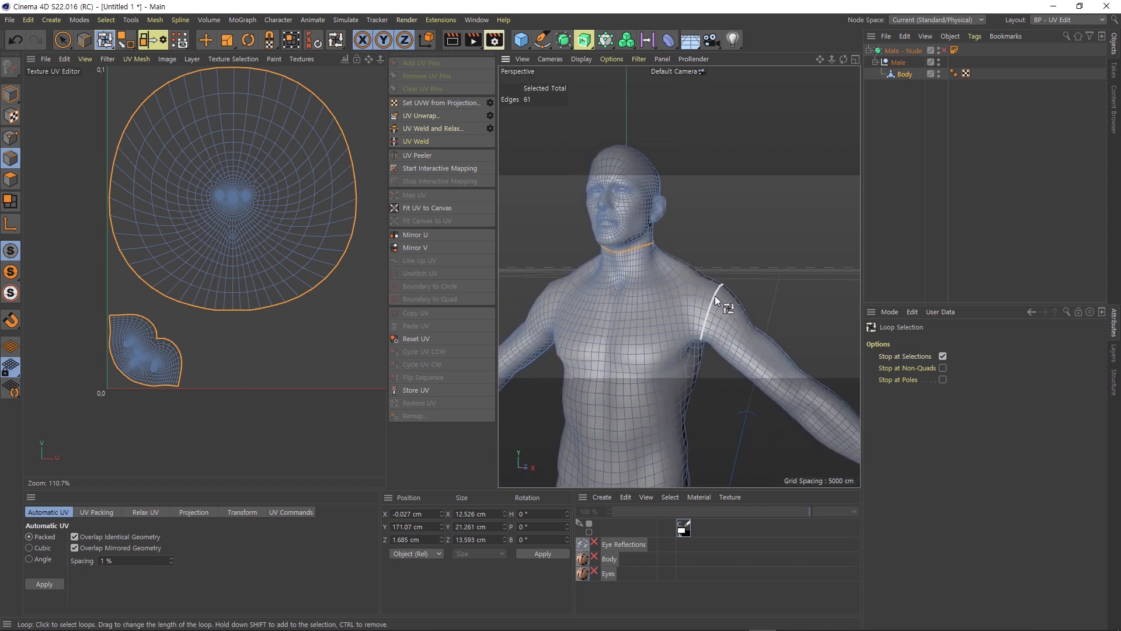
scroll(710, 294, up, 3)
scroll(709, 295, up, 2)
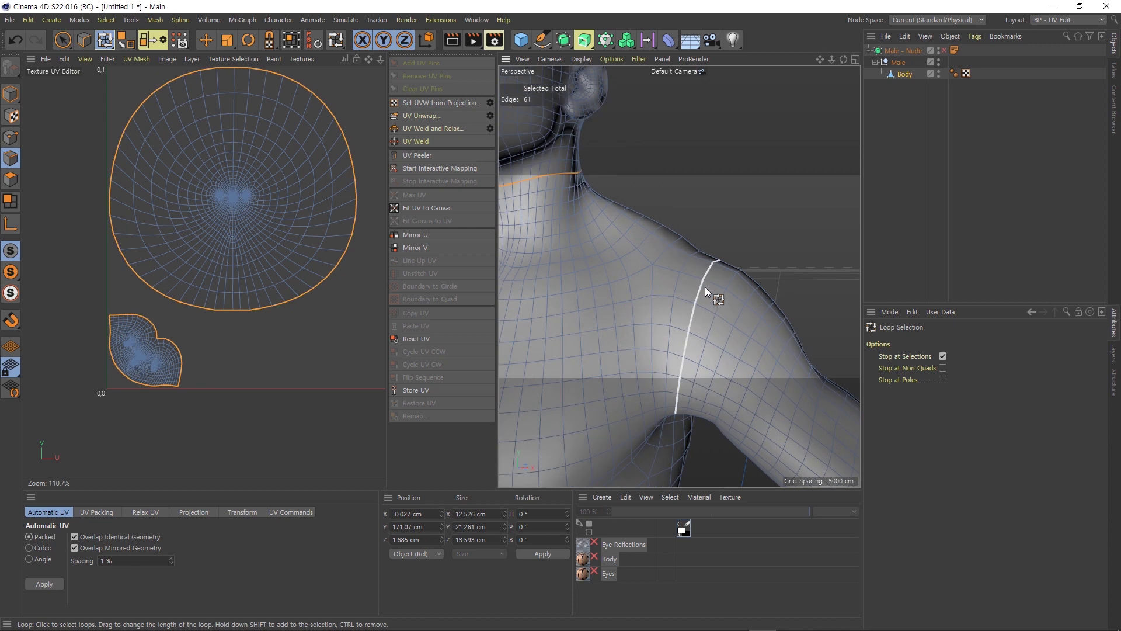
click(706, 286)
mouse_move(700, 360)
alt+mouse_down()
mouse_move(692, 313)
mouse_move(696, 323)
alt+mouse_up()
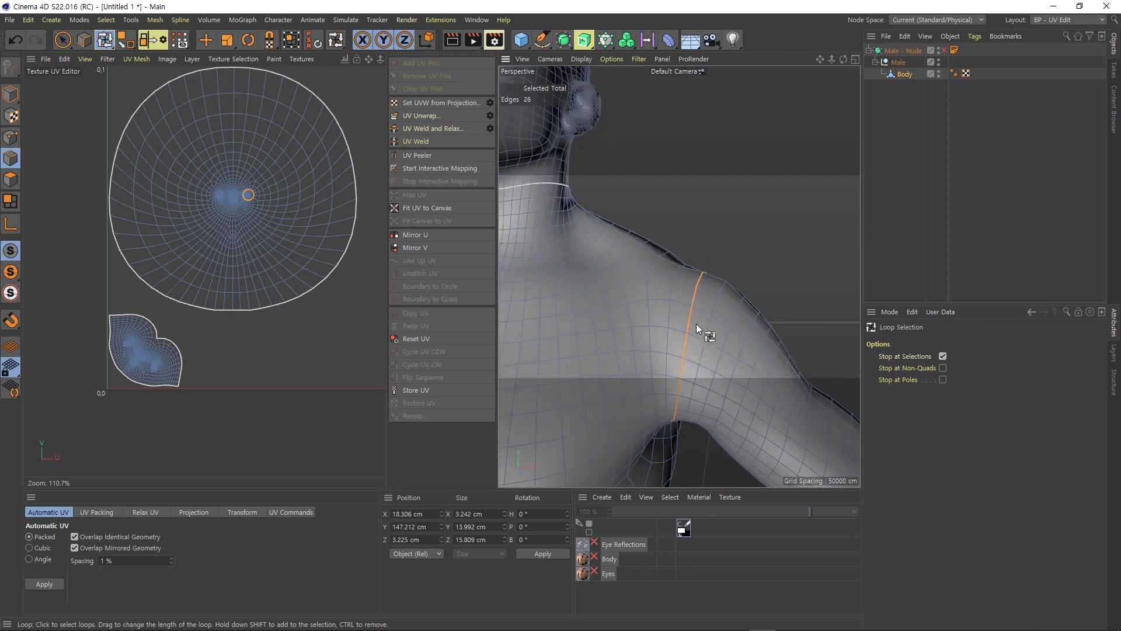
scroll(692, 320, down, 5)
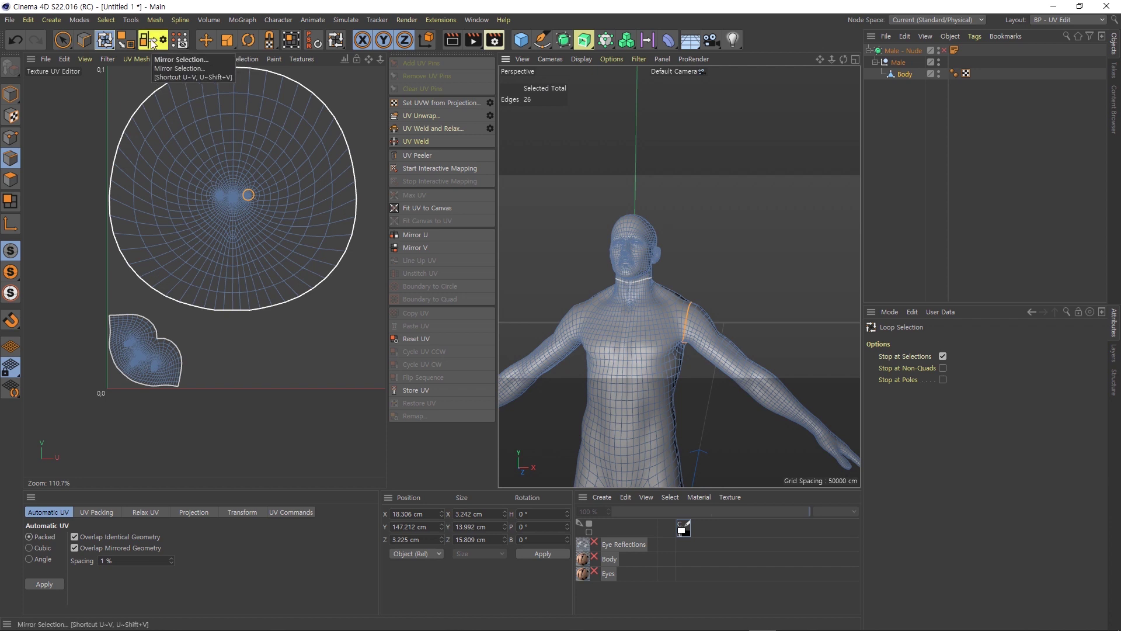
- Mirror the shoulder edge loop onto the opposite shoulder with Mirror Selection, giving 52 edges
click(105, 20)
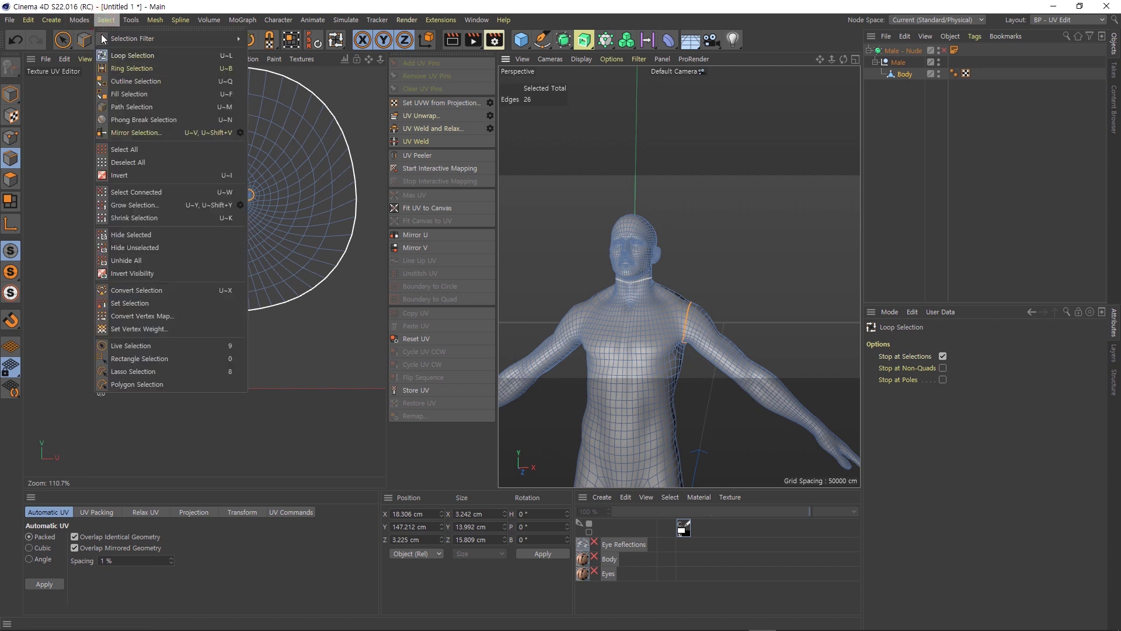
click(134, 134)
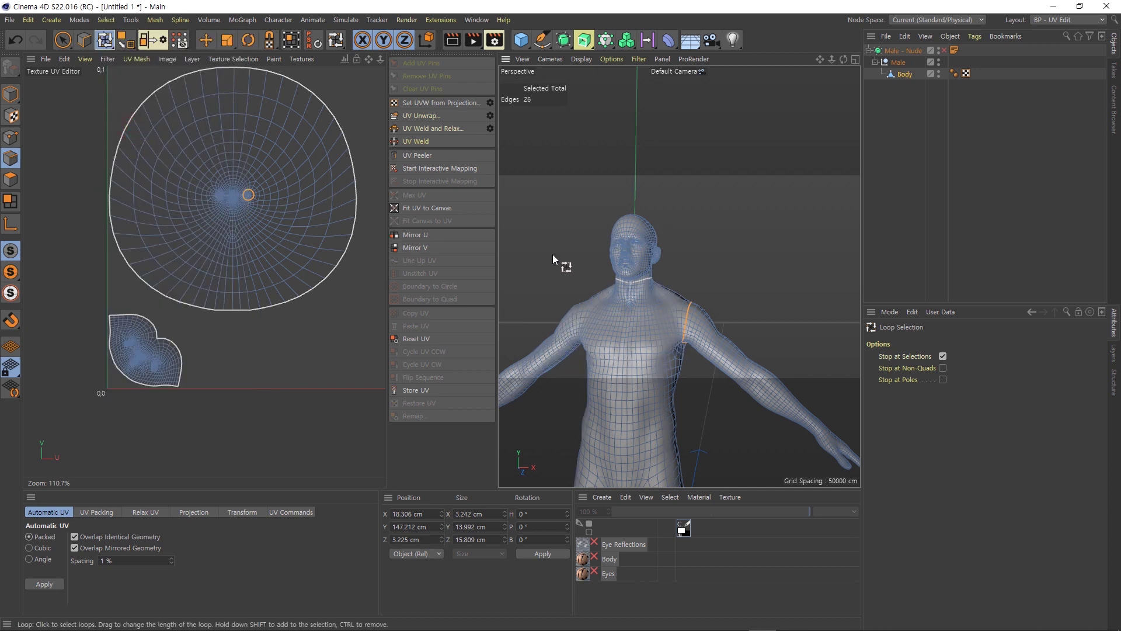
click(163, 43)
drag(180, 13, 354, 83)
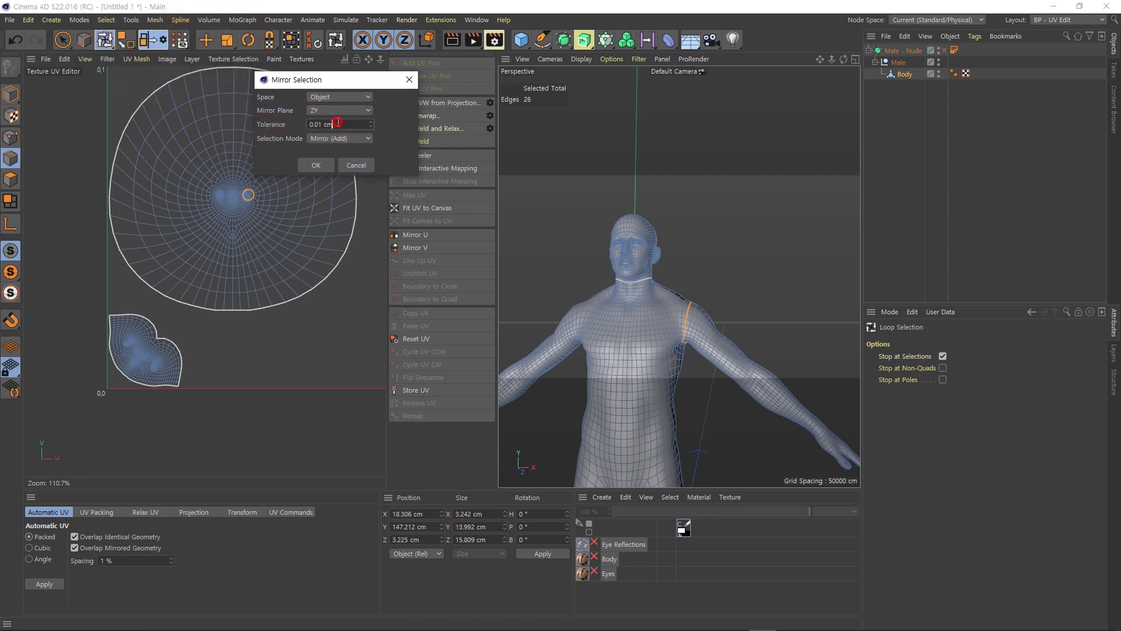
click(321, 122)
click(323, 167)
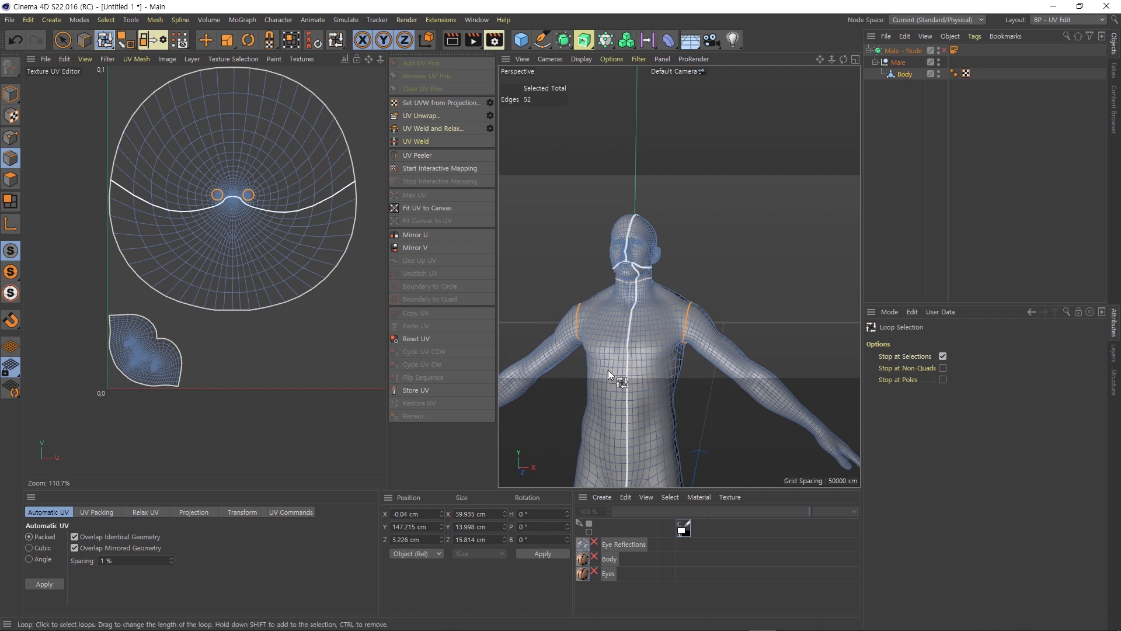
- Orbit the Perspective view to the side and zoom in until the hand fills it
mouse_move(594, 368)
alt+mouse_down()
mouse_move(571, 377)
mouse_move(658, 366)
alt+mouse_up()
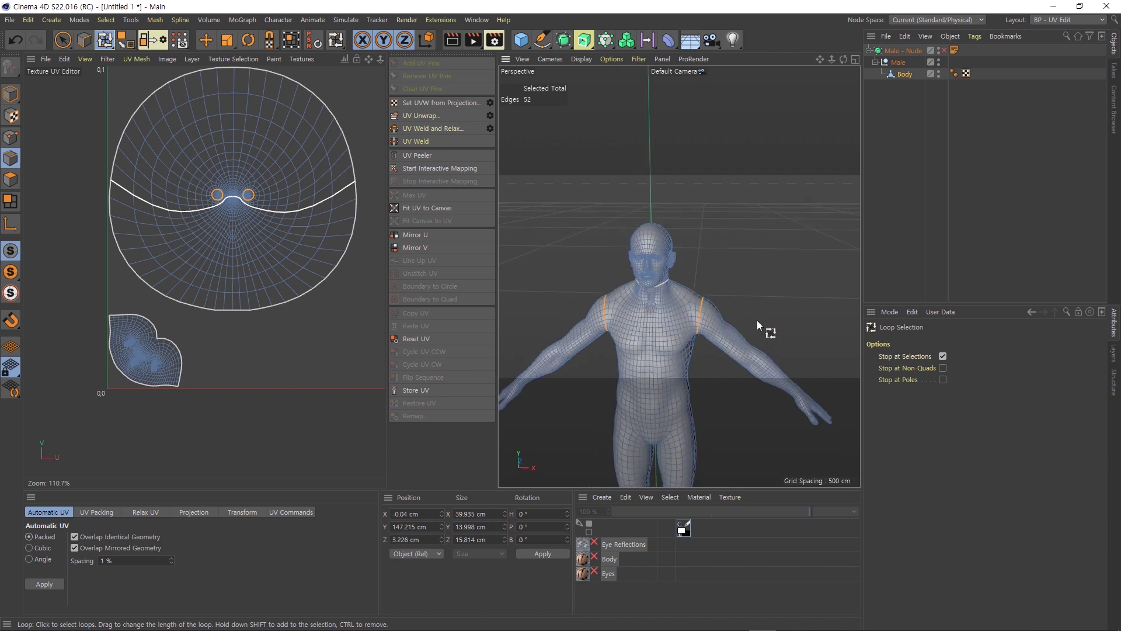
mouse_move(766, 326)
alt+mouse_down()
mouse_move(597, 257)
mouse_move(665, 265)
alt+mouse_up()
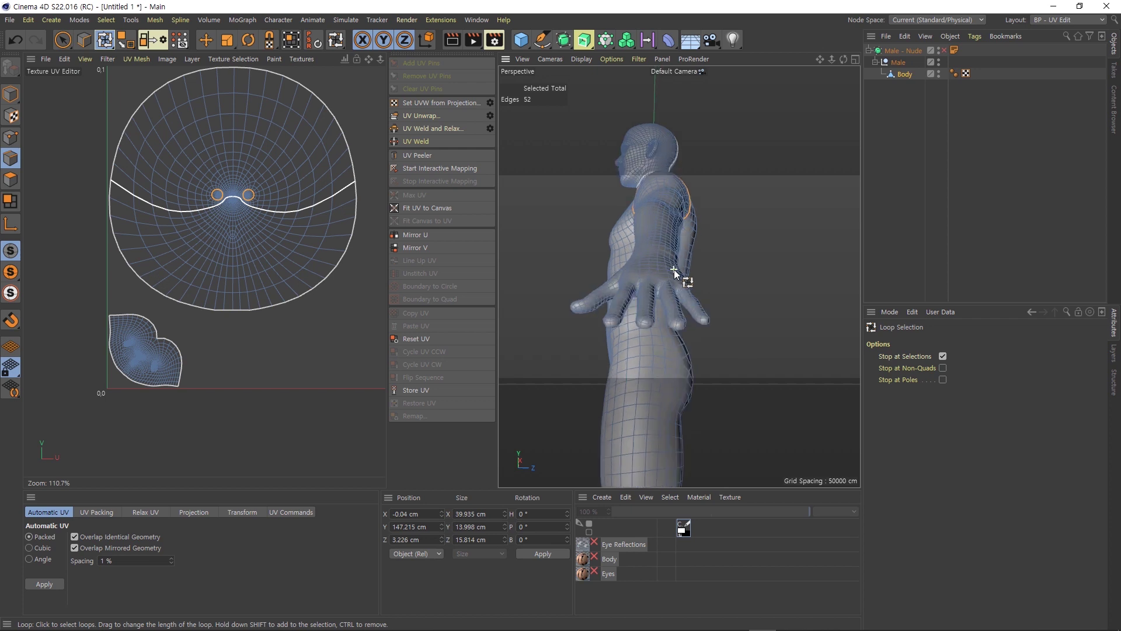
alt+drag(665, 265, 655, 271)
alt+right_drag(656, 271, 888, 387)
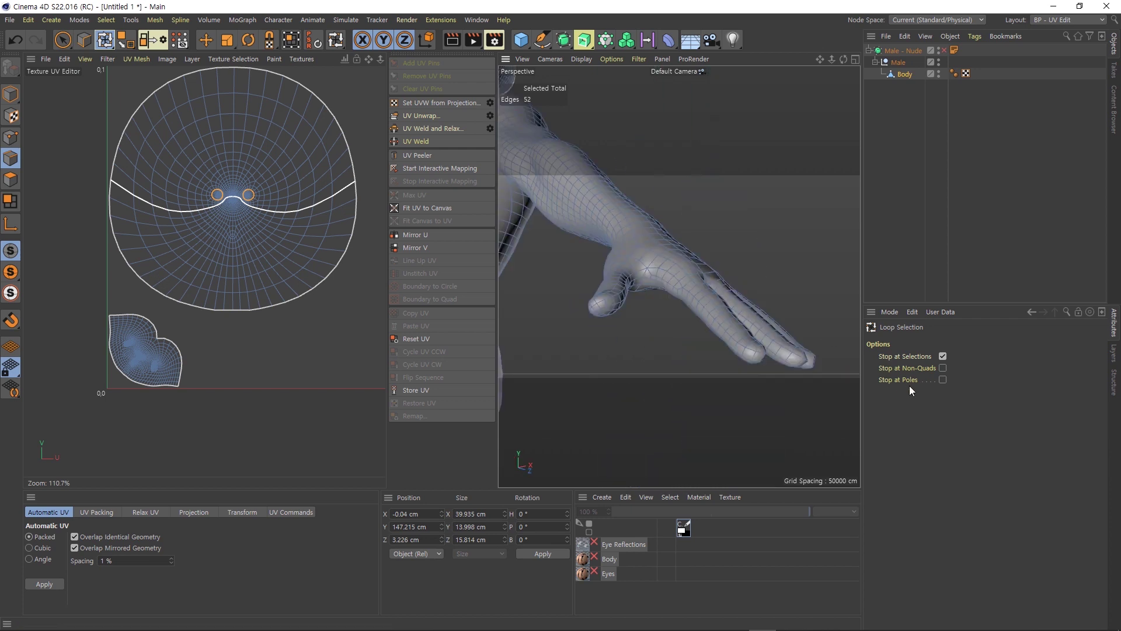
- Turn on Stop at Poles, then select loops at the thumb base and along the arm
click(942, 380)
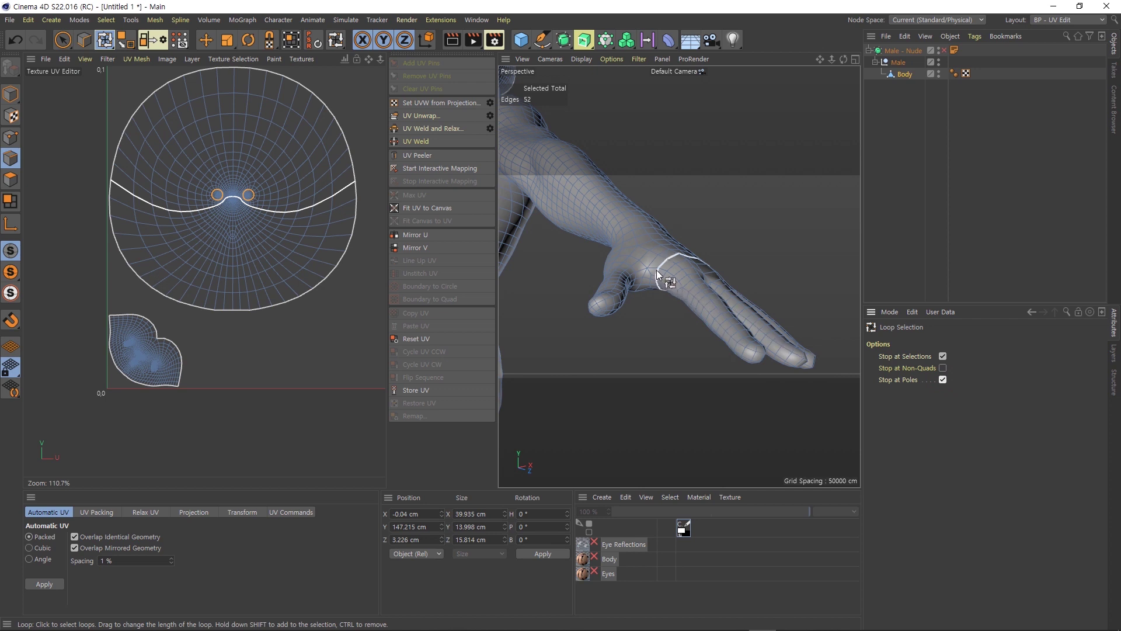
scroll(653, 269, up, 5)
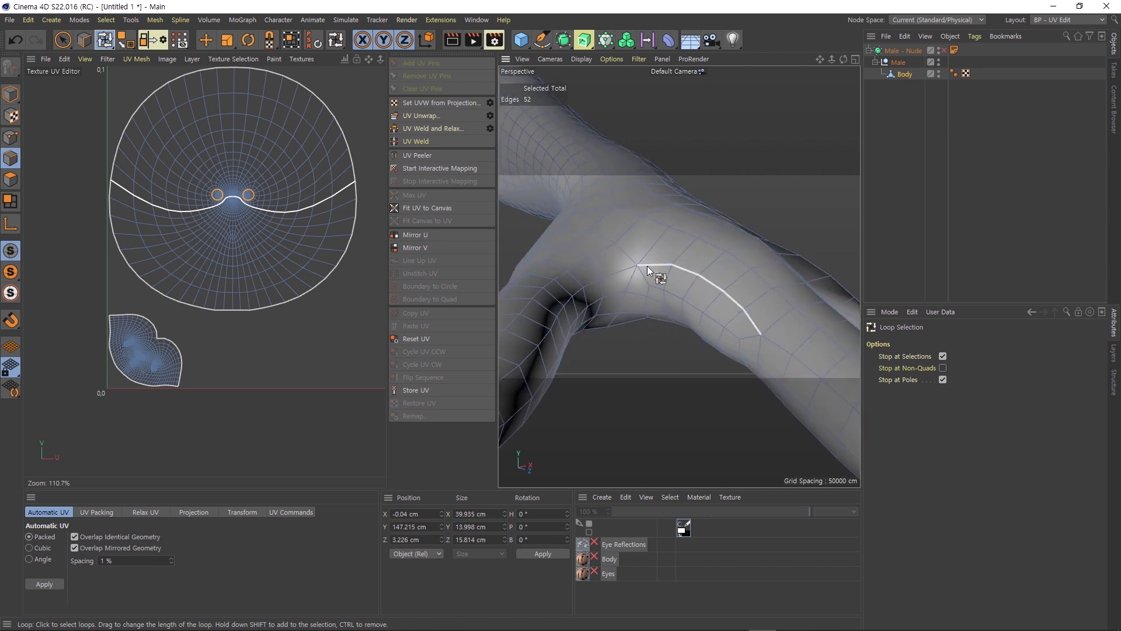
drag(647, 265, 703, 283)
scroll(704, 282, down, 3)
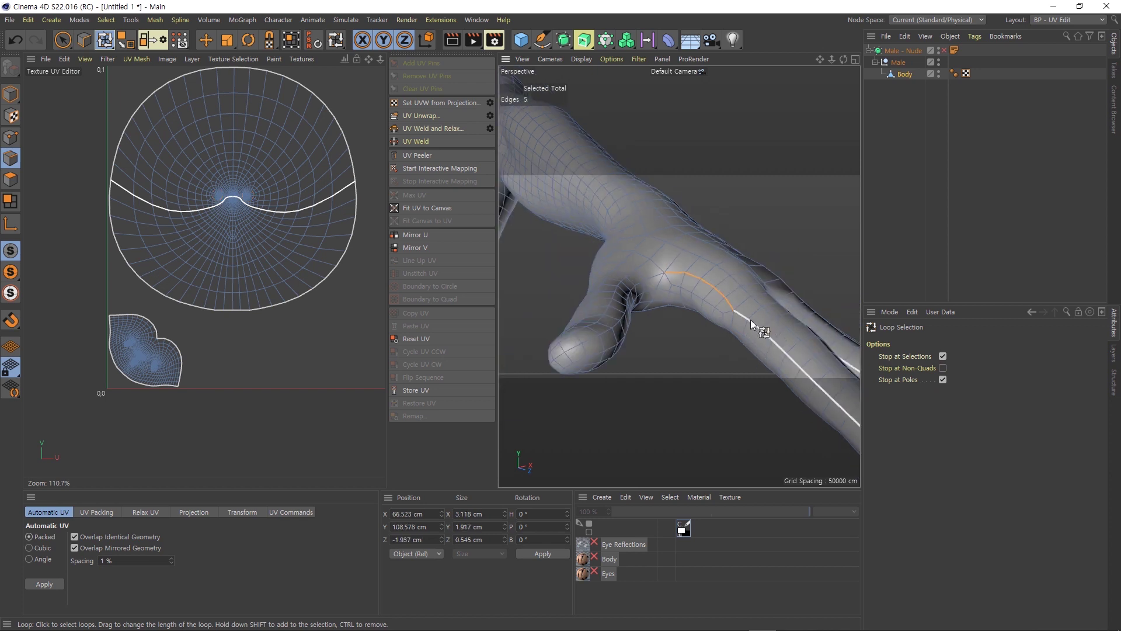
click(762, 330)
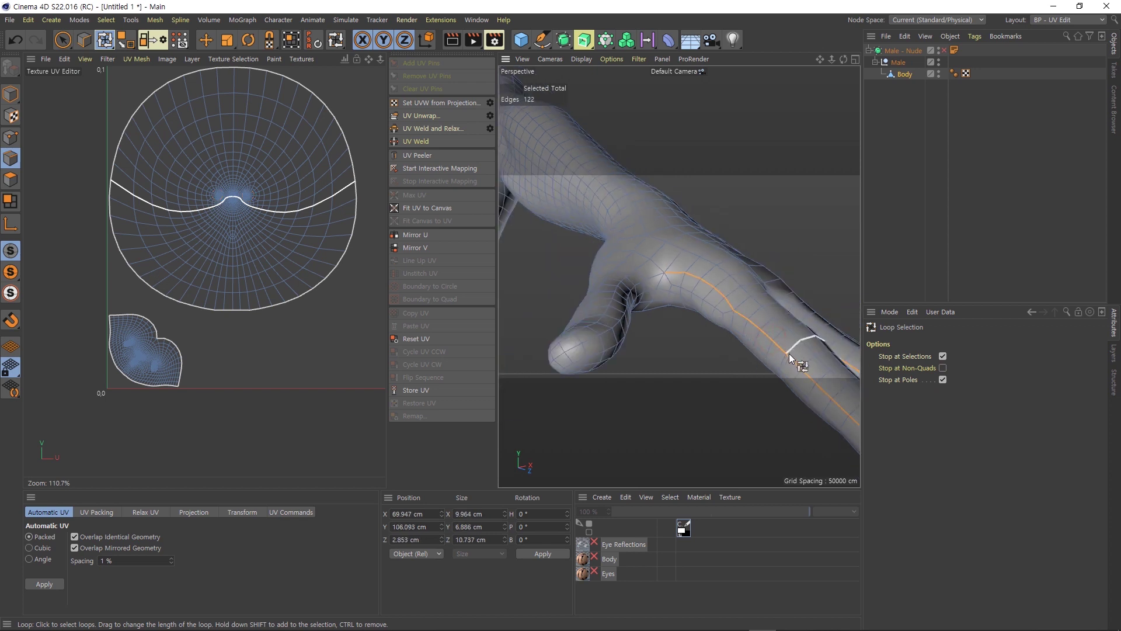
scroll(763, 341, down, 2)
scroll(700, 321, up, 3)
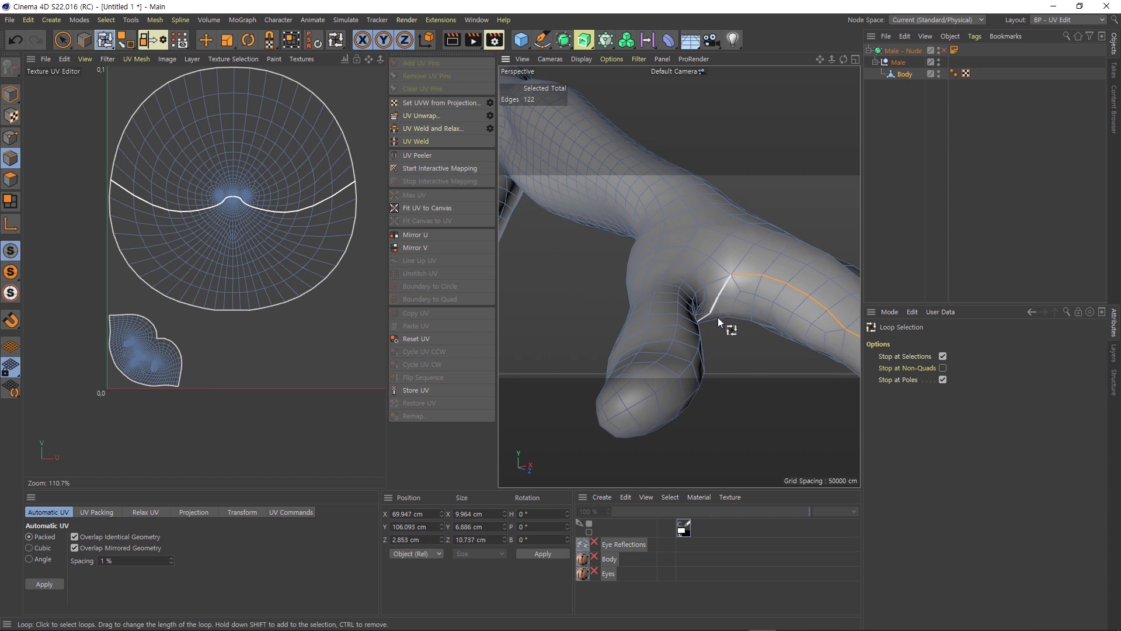
- Add edge loops around and along the thumb, reaching 282 selected edges
alt+drag(715, 330, 681, 332)
scroll(681, 332, down, 3)
scroll(643, 321, down, 2)
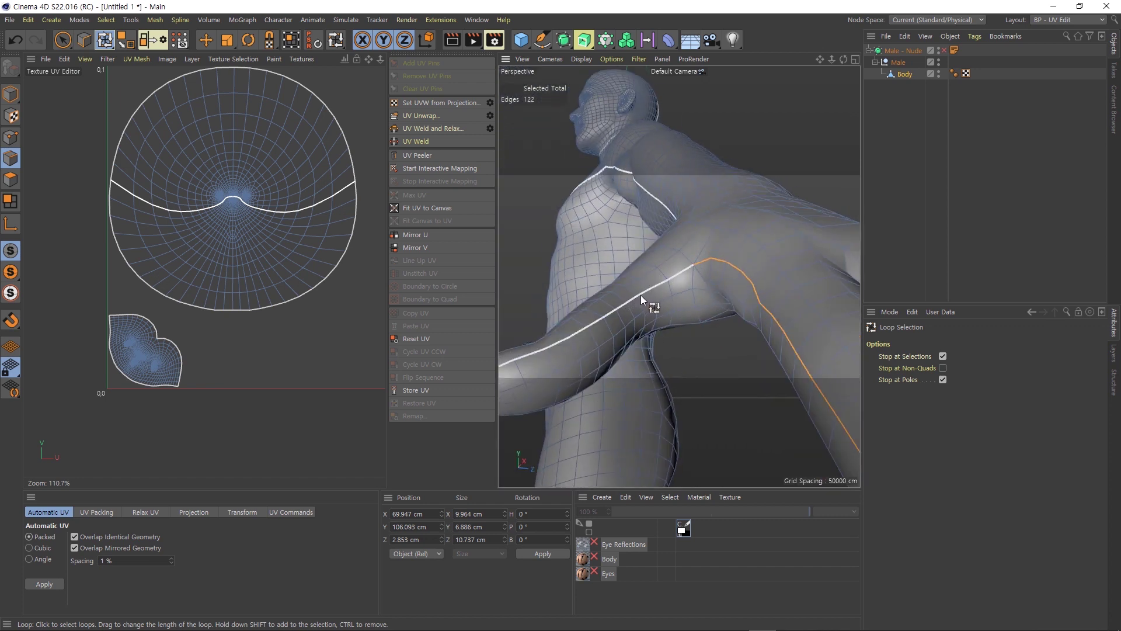
scroll(572, 316, up, 3)
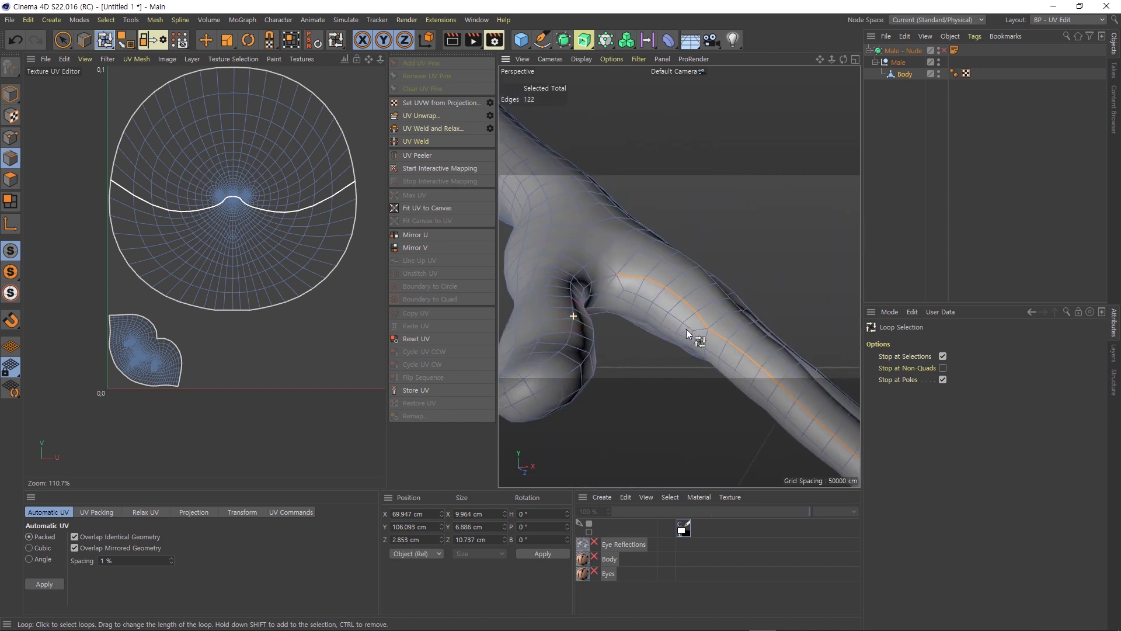
scroll(654, 342, up, 1)
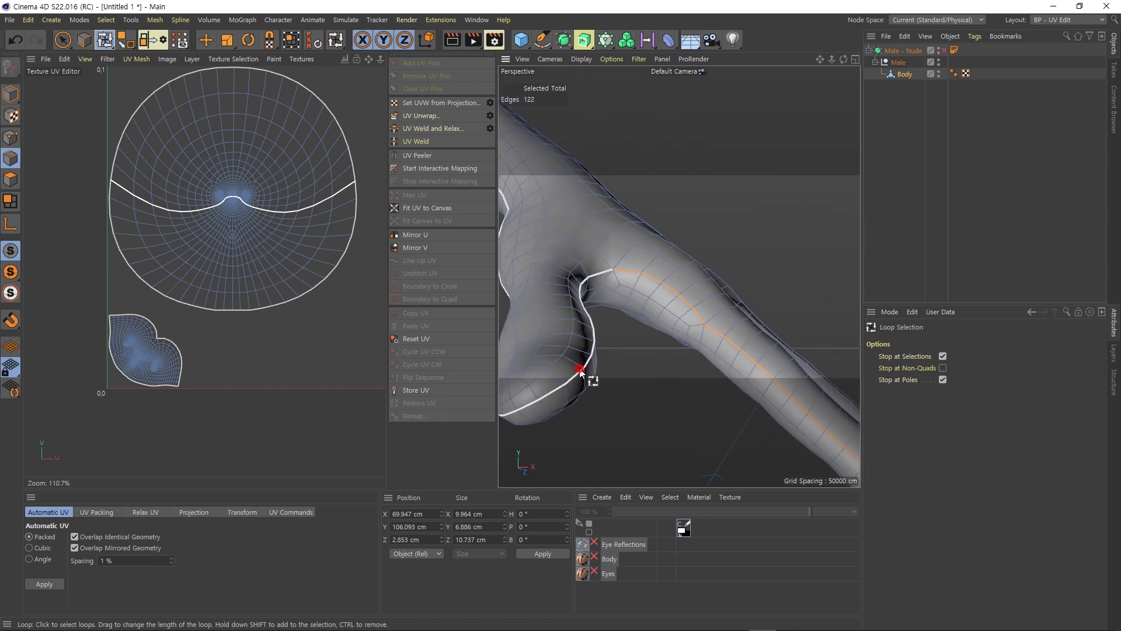
shift+click(582, 371)
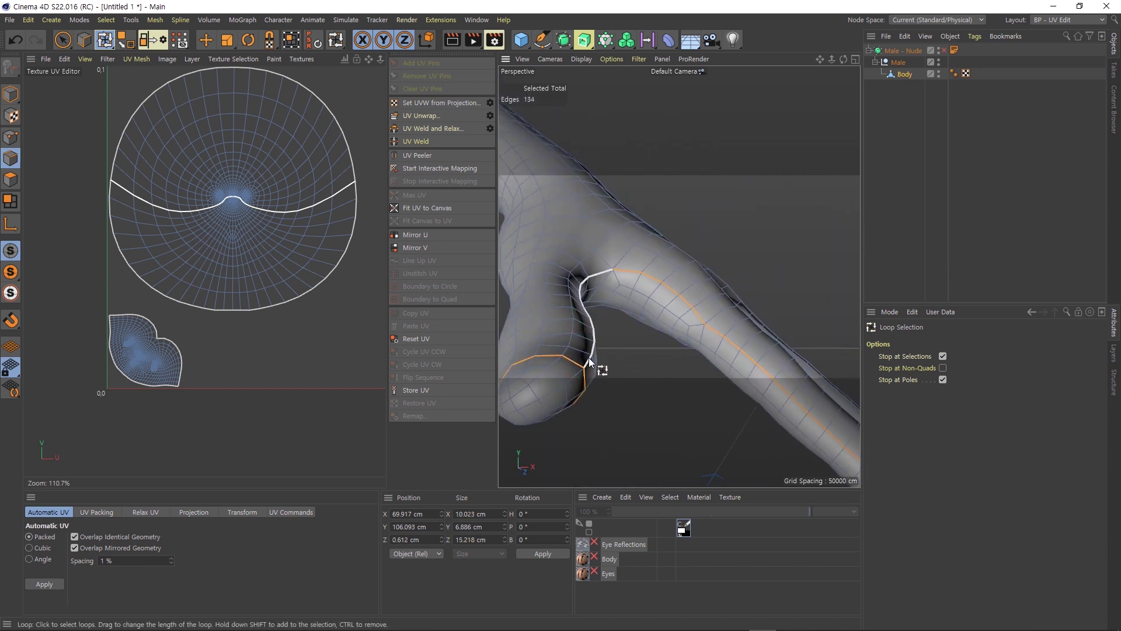
shift+click(586, 362)
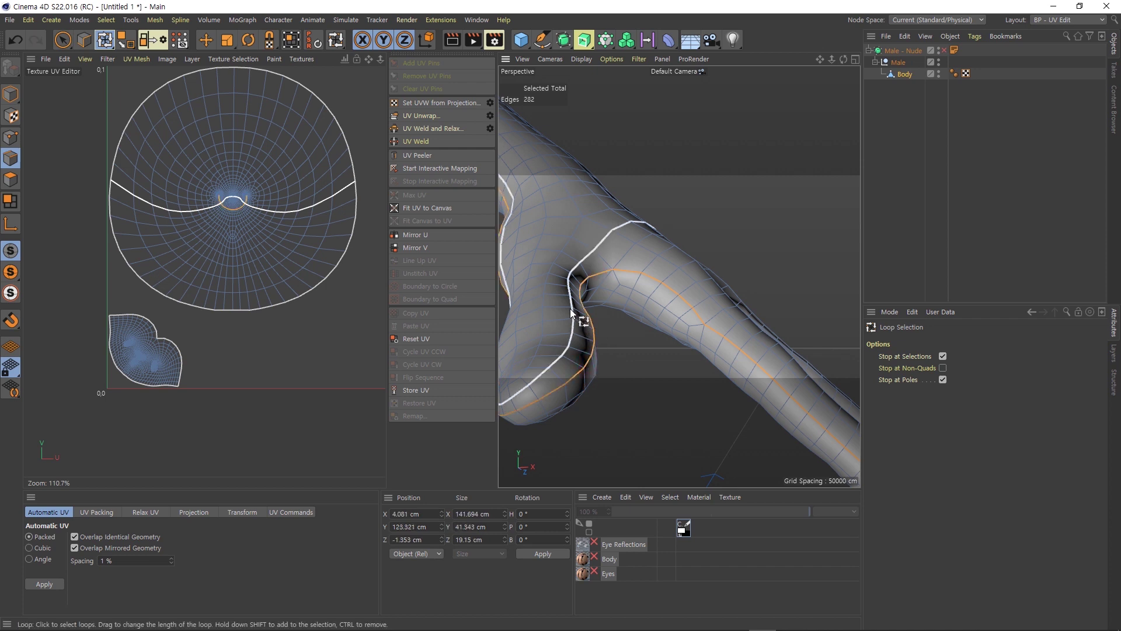
scroll(570, 308, down, 3)
alt+drag(570, 308, 600, 286)
scroll(600, 288, down, 3)
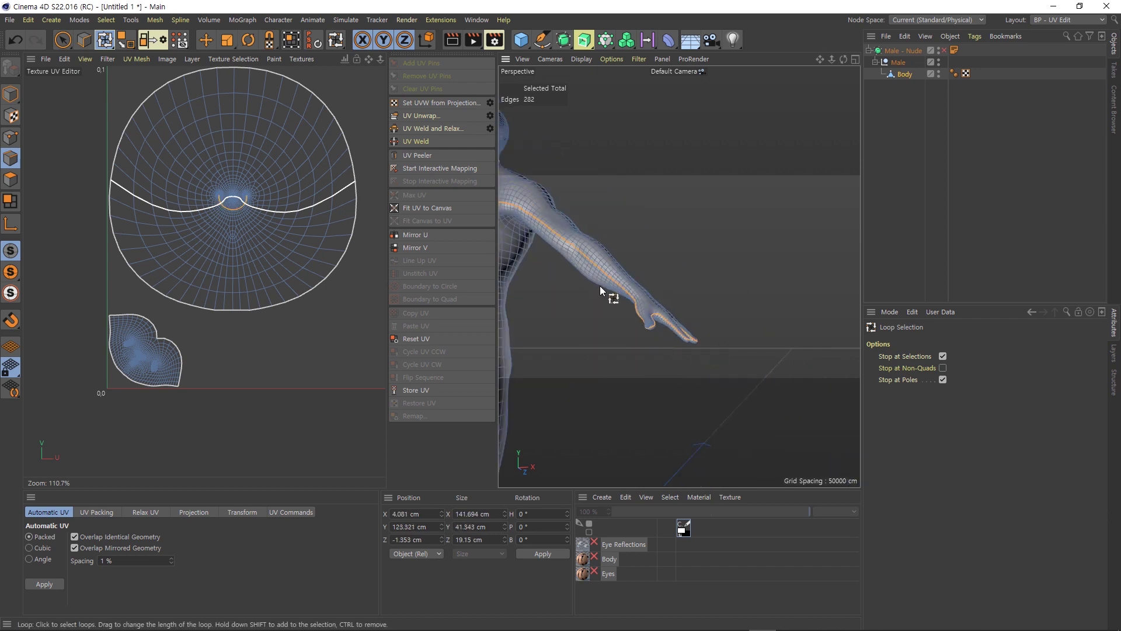
alt+drag(535, 269, 668, 281)
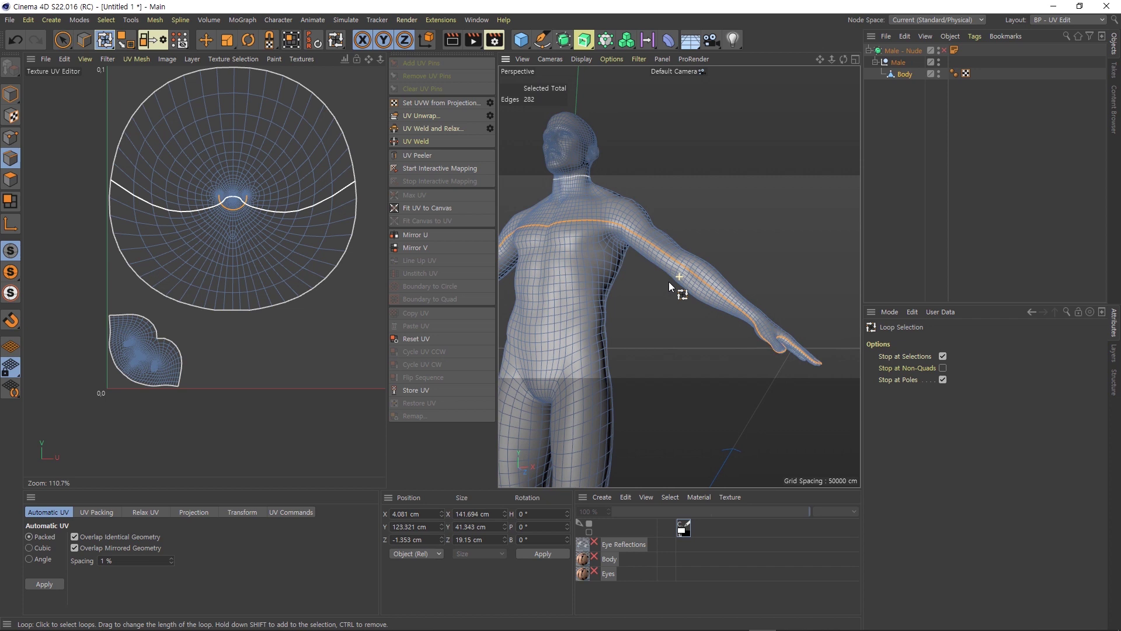
mouse_move(626, 251)
alt+mouse_down()
mouse_move(670, 302)
mouse_move(702, 317)
alt+mouse_up()
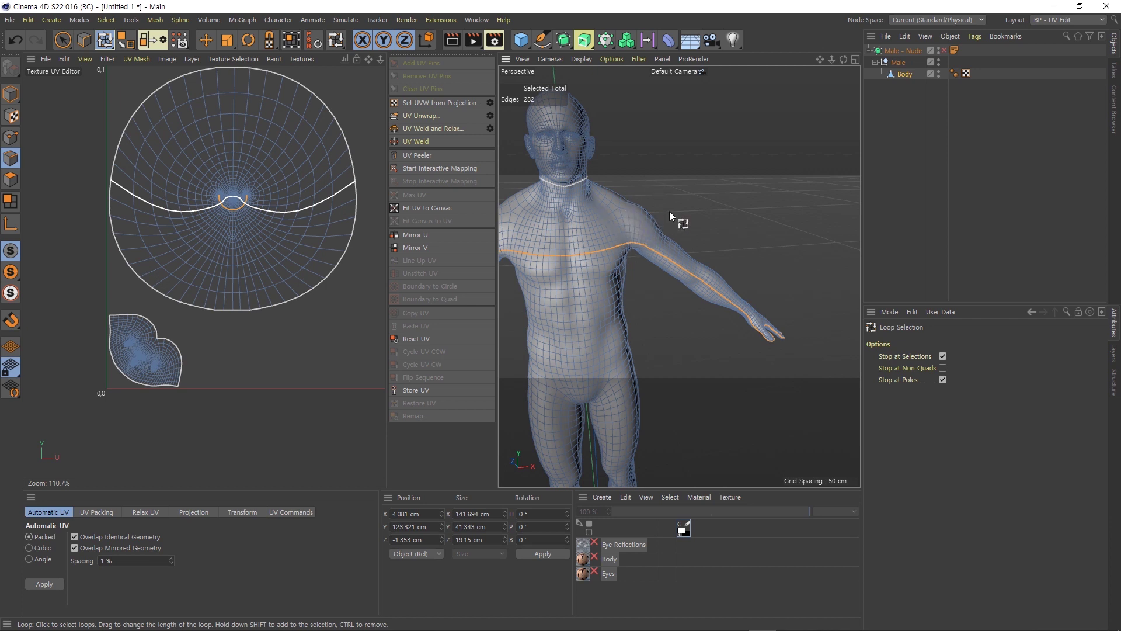
- Undo the chest loop, select the upper-arm ring and add the loop outlining the fingers
key(ctrl+z)
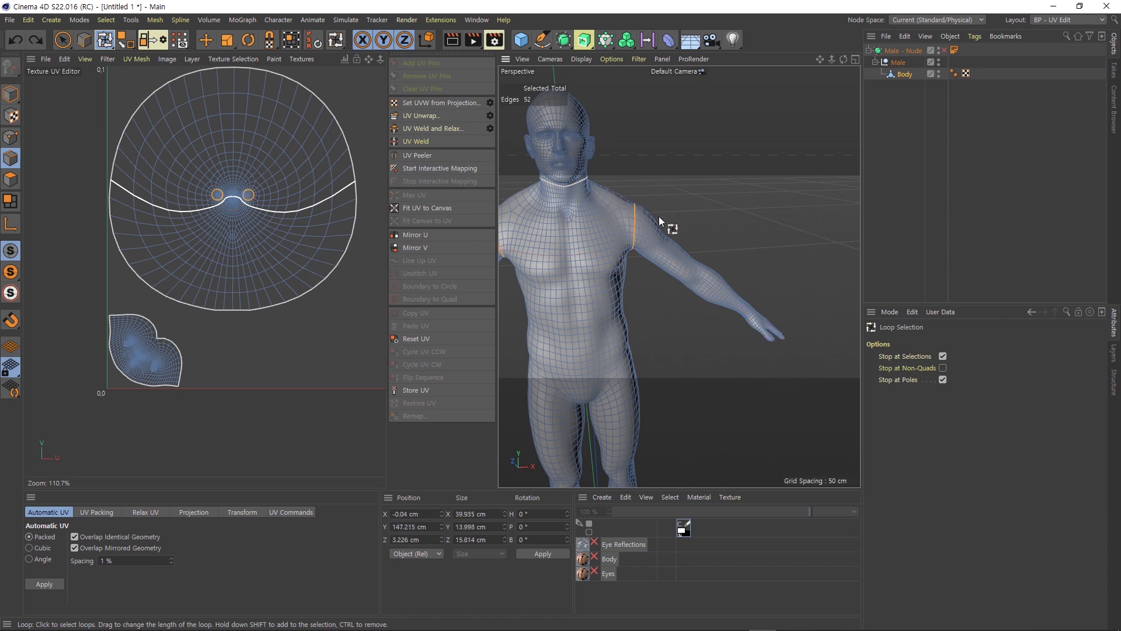
click(636, 215)
mouse_move(777, 310)
alt+mouse_down()
mouse_move(520, 270)
mouse_move(539, 277)
mouse_move(523, 269)
mouse_move(545, 313)
alt+mouse_up()
alt+drag(663, 318, 618, 282)
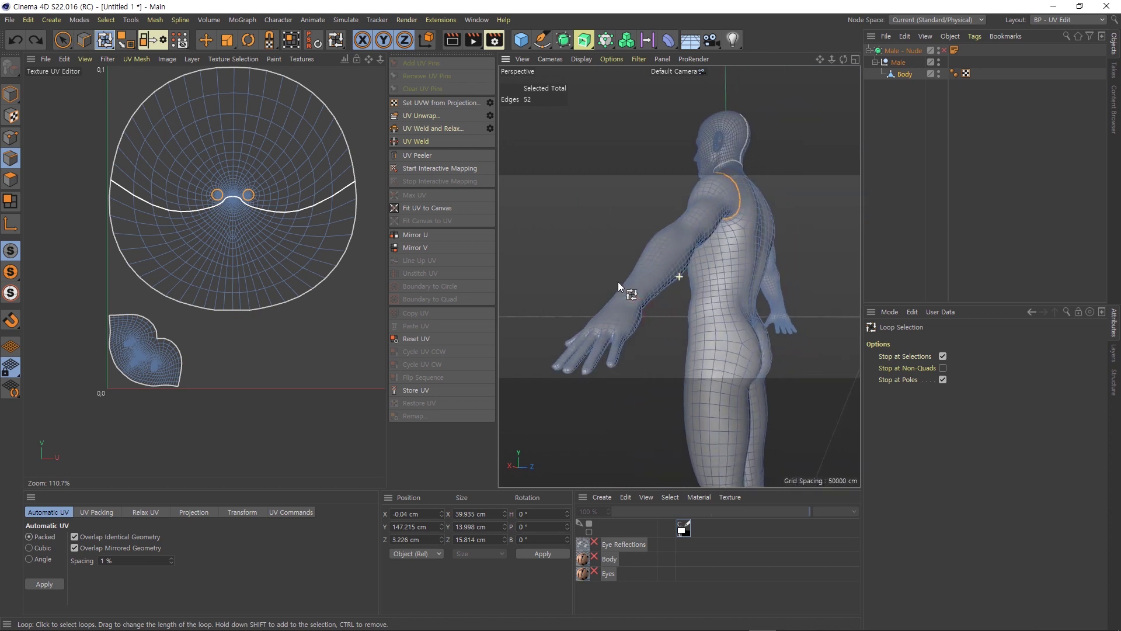
scroll(576, 320, up, 3)
scroll(576, 320, up, 3)
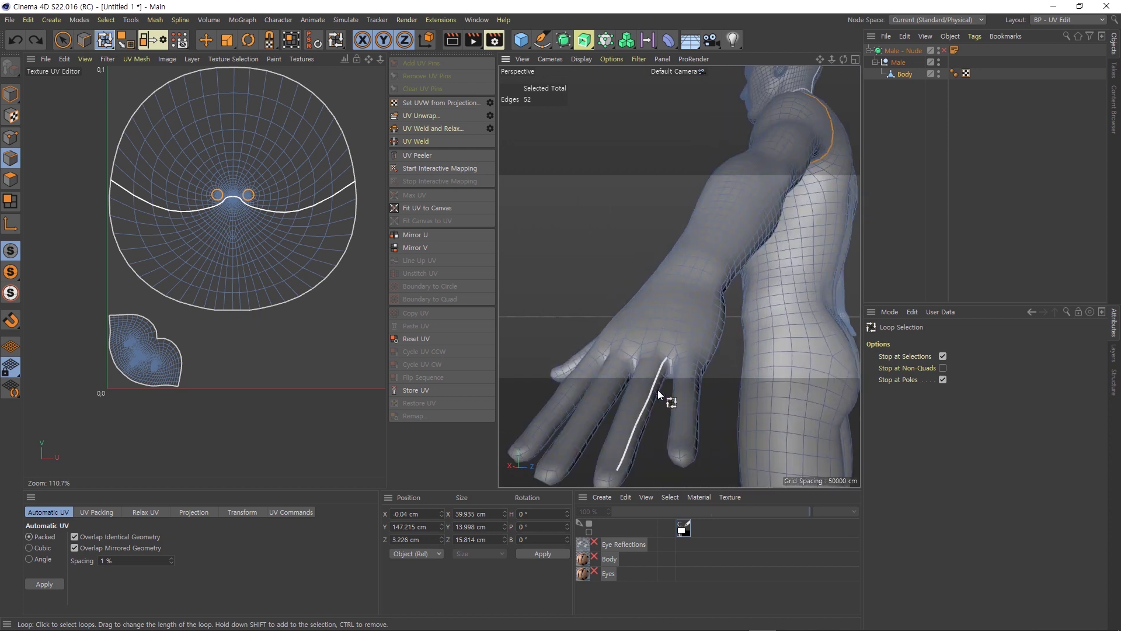
shift+click(685, 453)
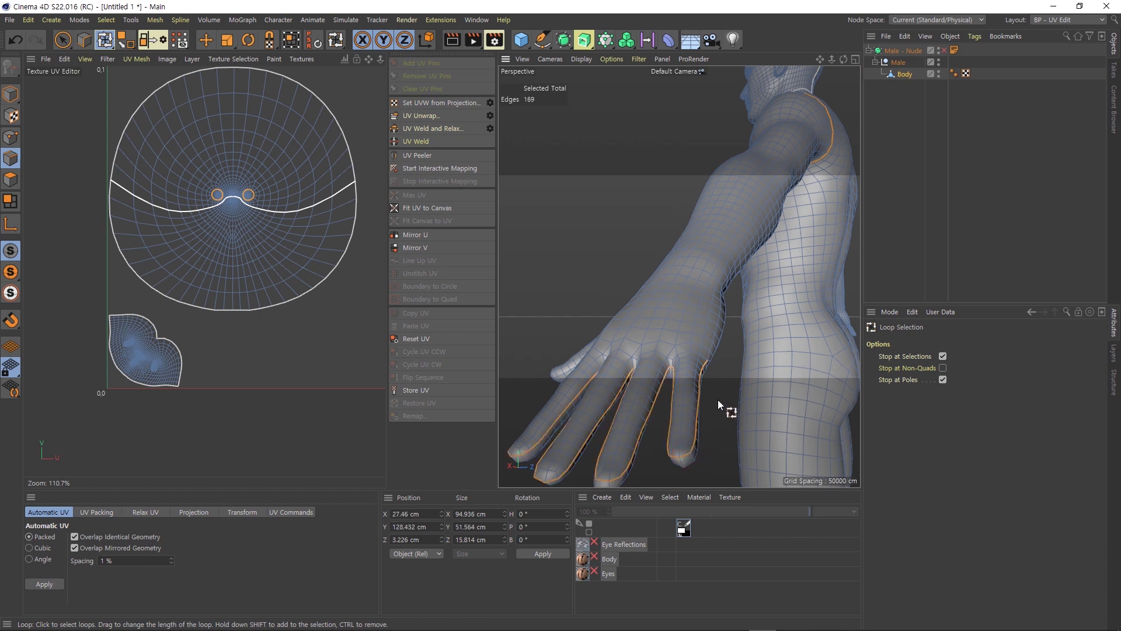
- Add seam loops along the arm, finger, back of hand and around the hand, totalling 289 edges
mouse_move(717, 400)
alt+mouse_down()
mouse_move(664, 401)
mouse_move(666, 379)
alt+mouse_up()
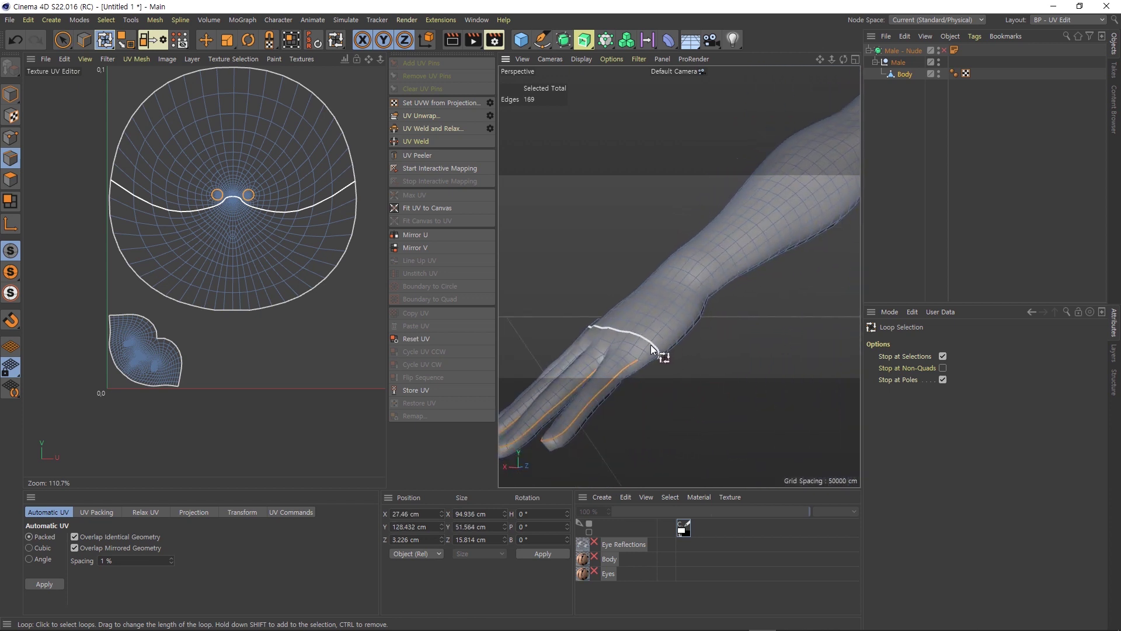
shift+click(638, 358)
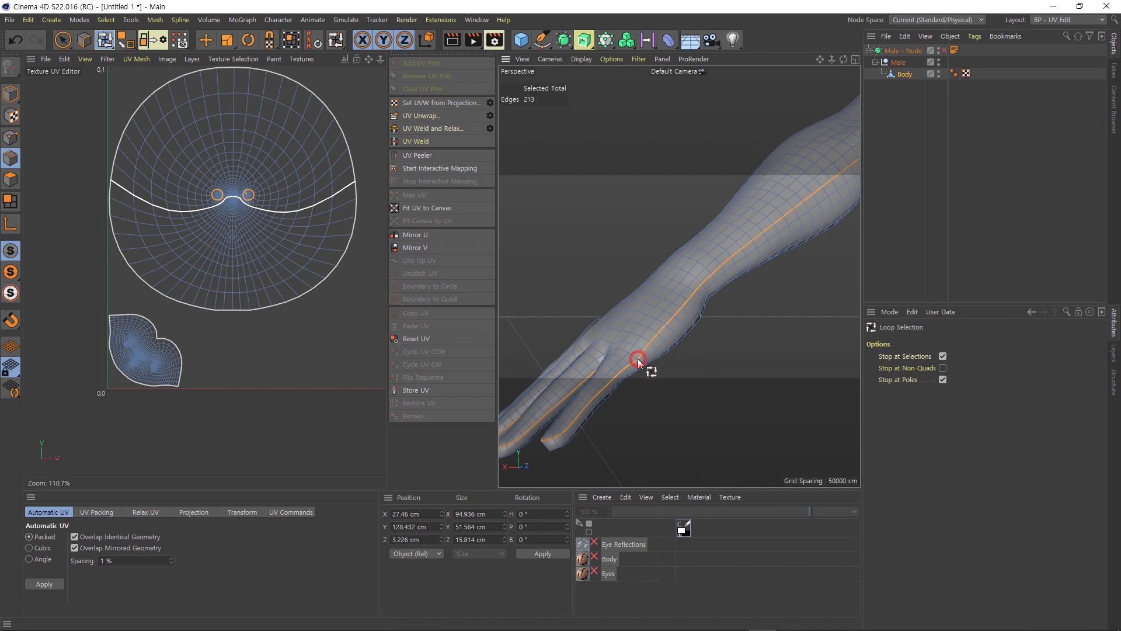
mouse_move(638, 358)
alt+mouse_down()
mouse_move(707, 342)
mouse_move(712, 352)
alt+mouse_up()
scroll(707, 343, down, 3)
scroll(707, 346, down, 2)
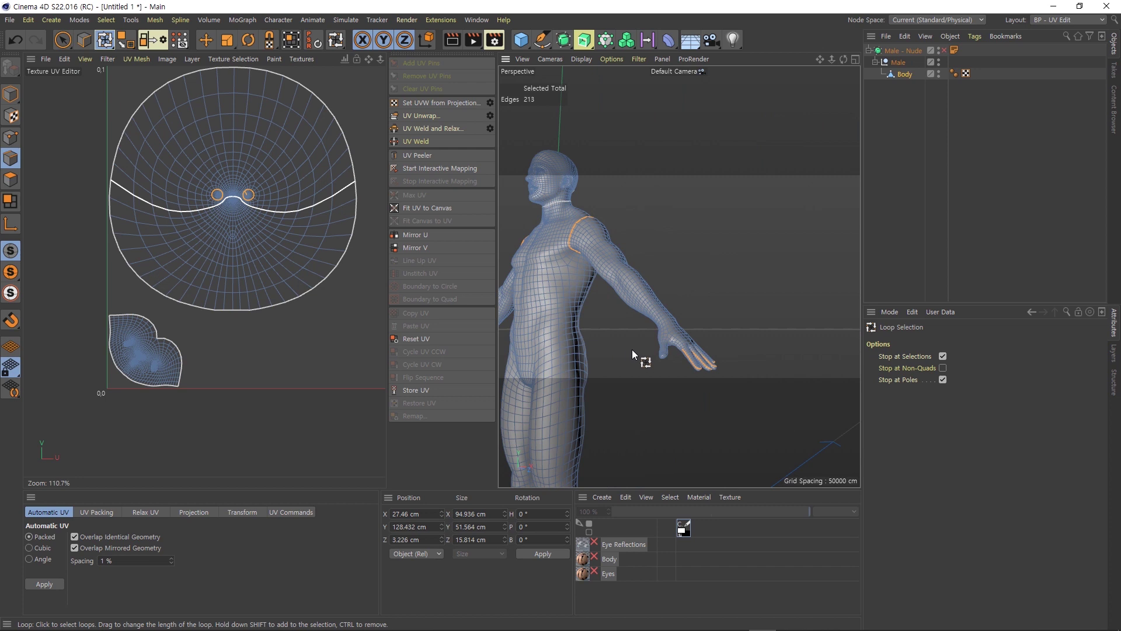
scroll(644, 358, up, 3)
scroll(730, 348, up, 2)
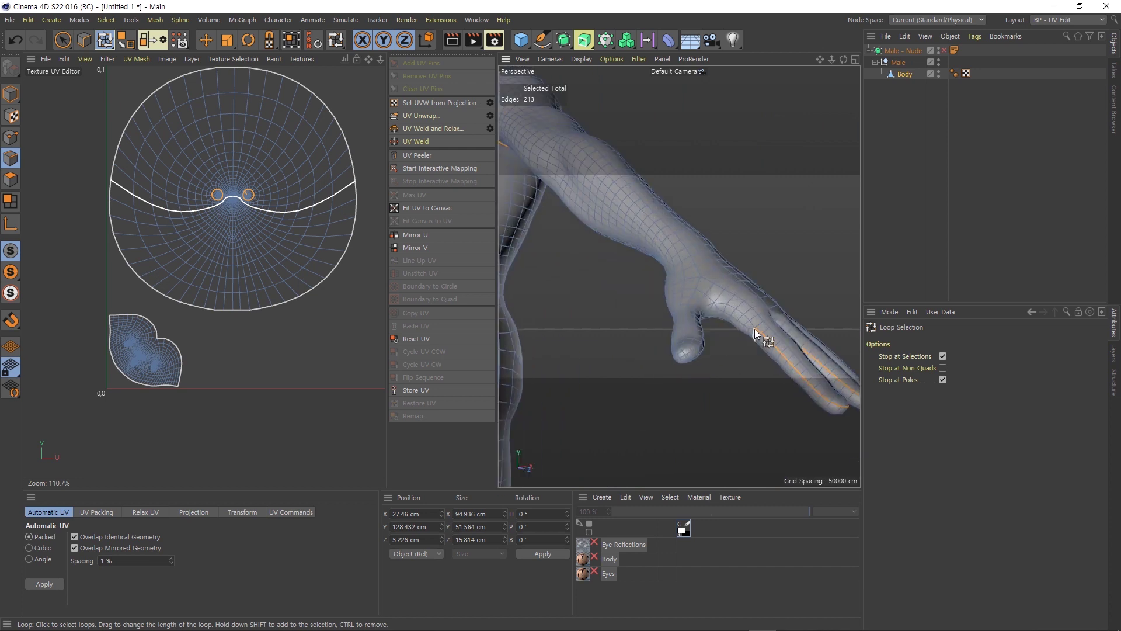
scroll(754, 328, up, 2)
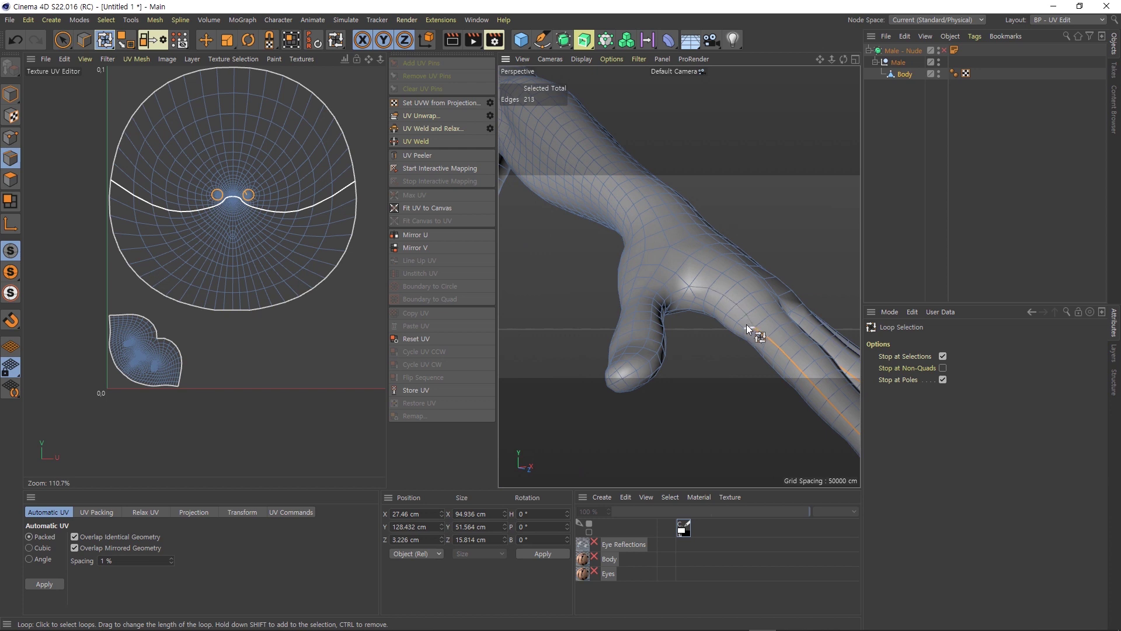
shift+click(750, 331)
shift+click(750, 329)
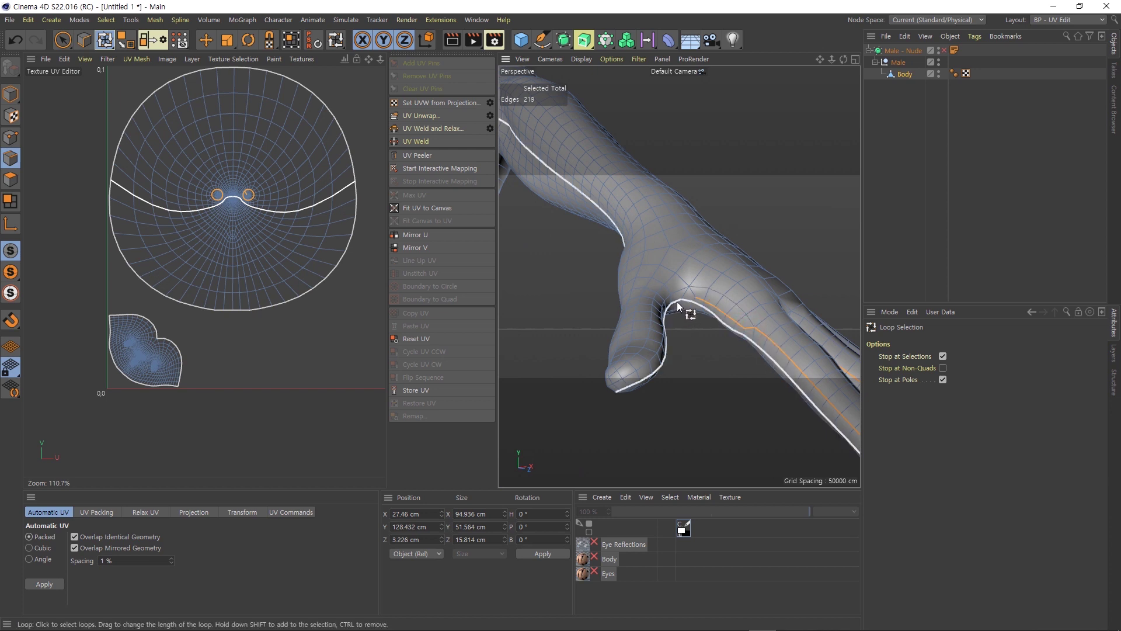
scroll(684, 314, up, 3)
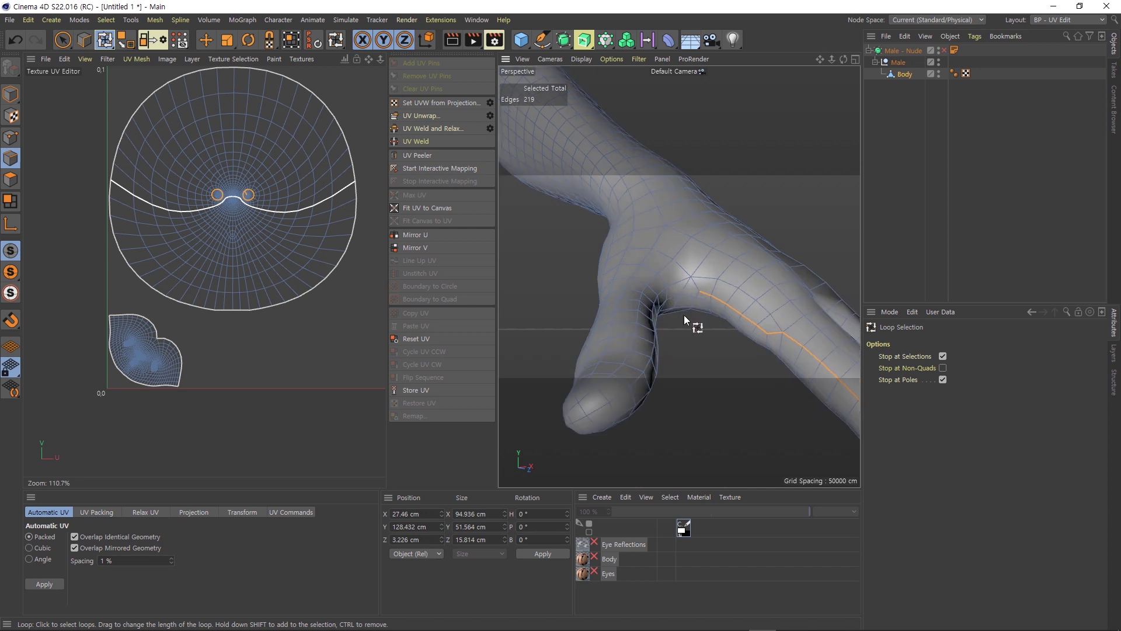
shift+click(772, 322)
shift+click(682, 283)
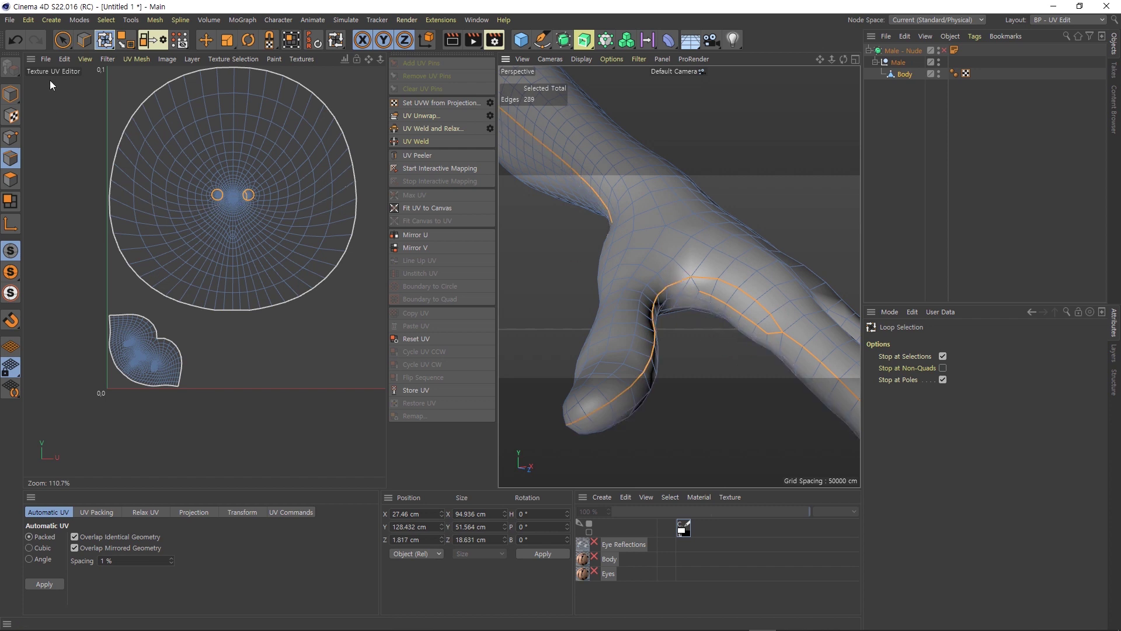
- Mirror the arm and hand seam edges onto the other arm, giving 511 selected edges
click(206, 39)
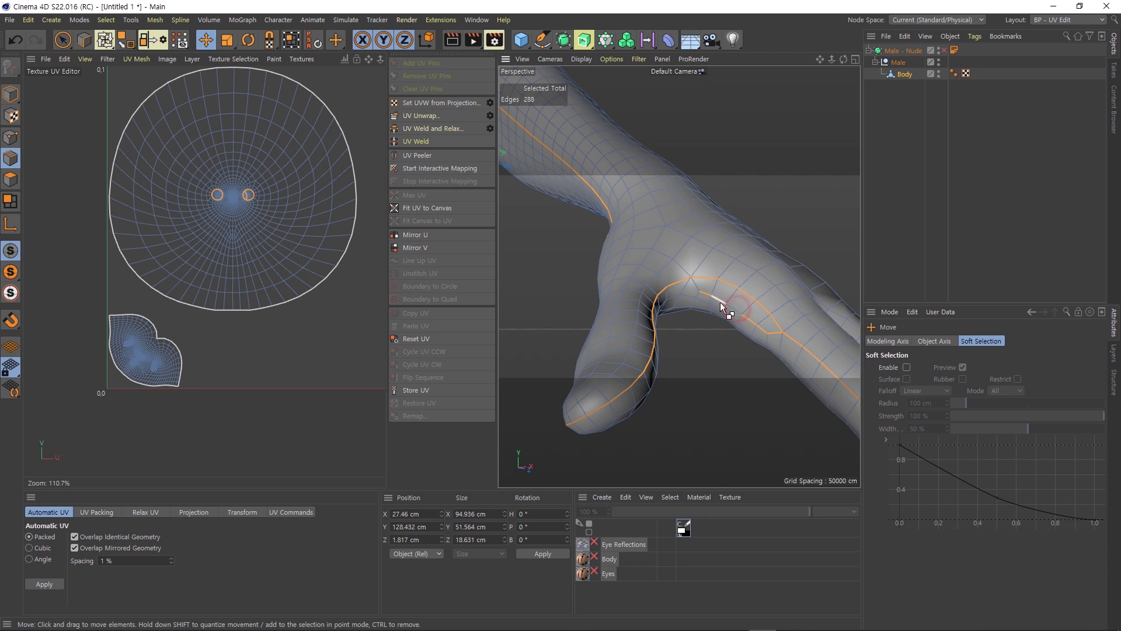
click(754, 323)
scroll(748, 345, down, 5)
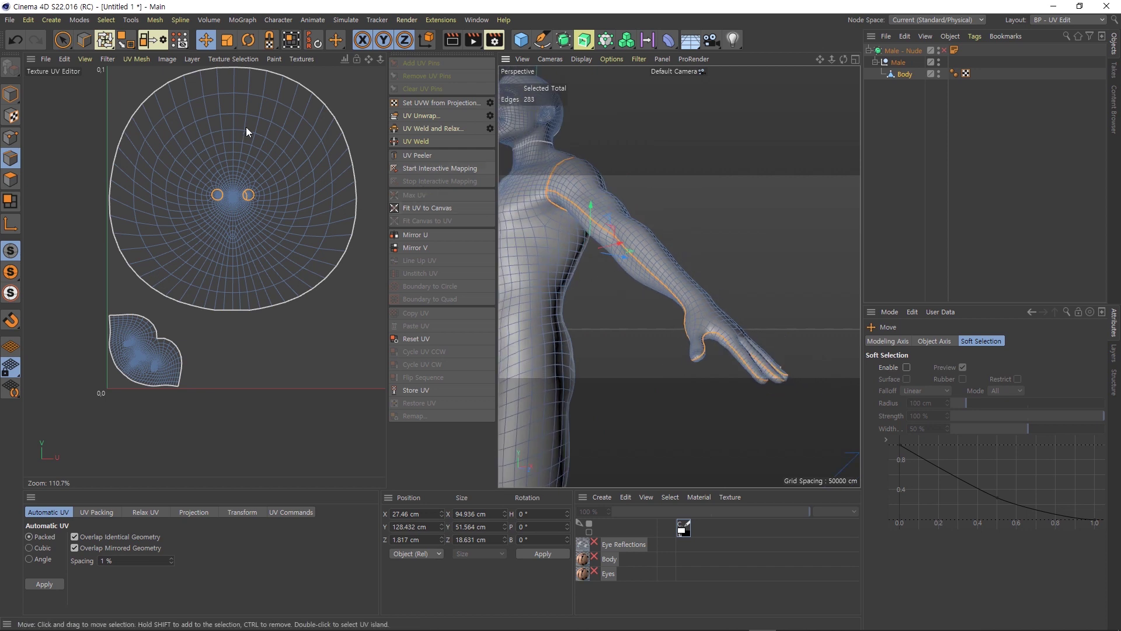
click(151, 43)
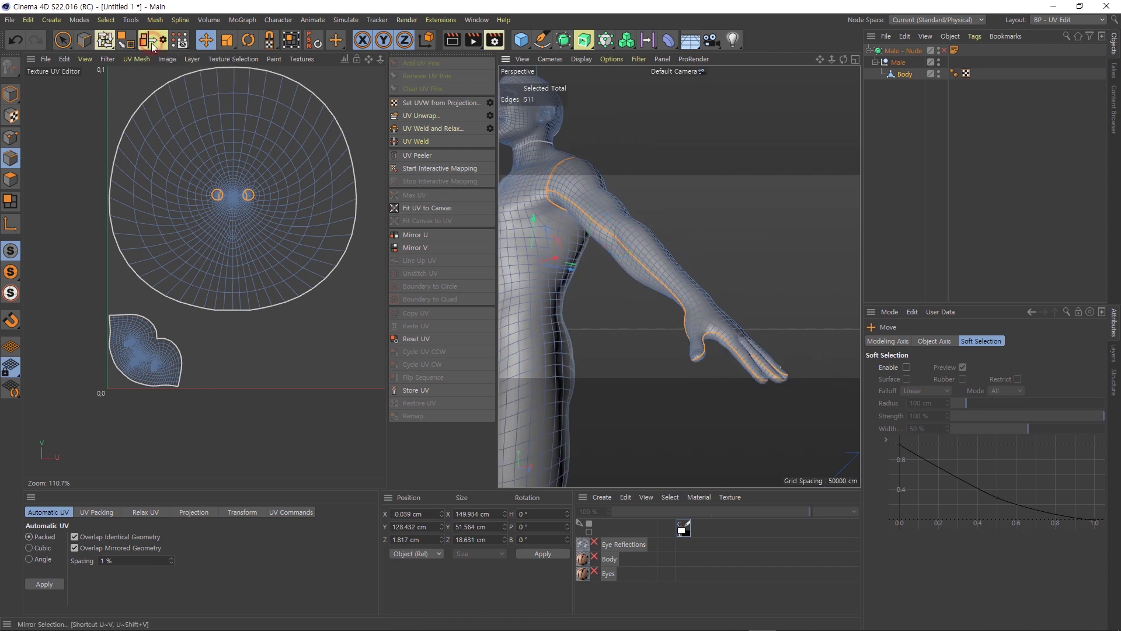
scroll(623, 335, down, 3)
mouse_move(555, 310)
alt+mouse_down()
mouse_move(625, 316)
mouse_move(757, 294)
mouse_move(739, 247)
alt+mouse_up()
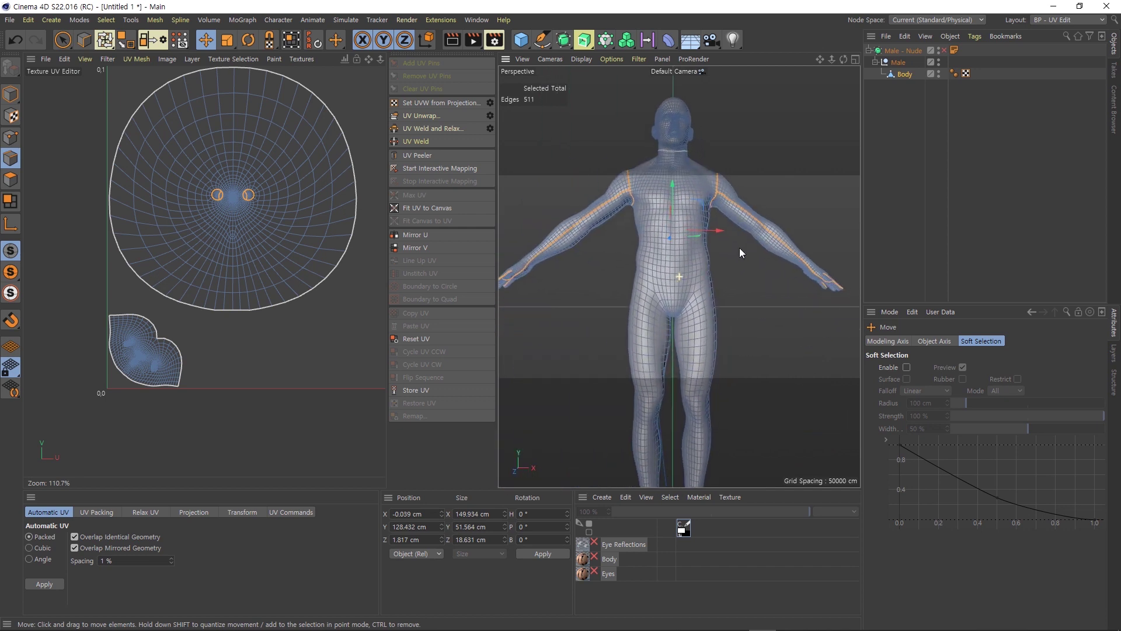
- Run UV Unwrap along the seams, frame the 0–1 UV square and select an arm-island edge loop
click(427, 119)
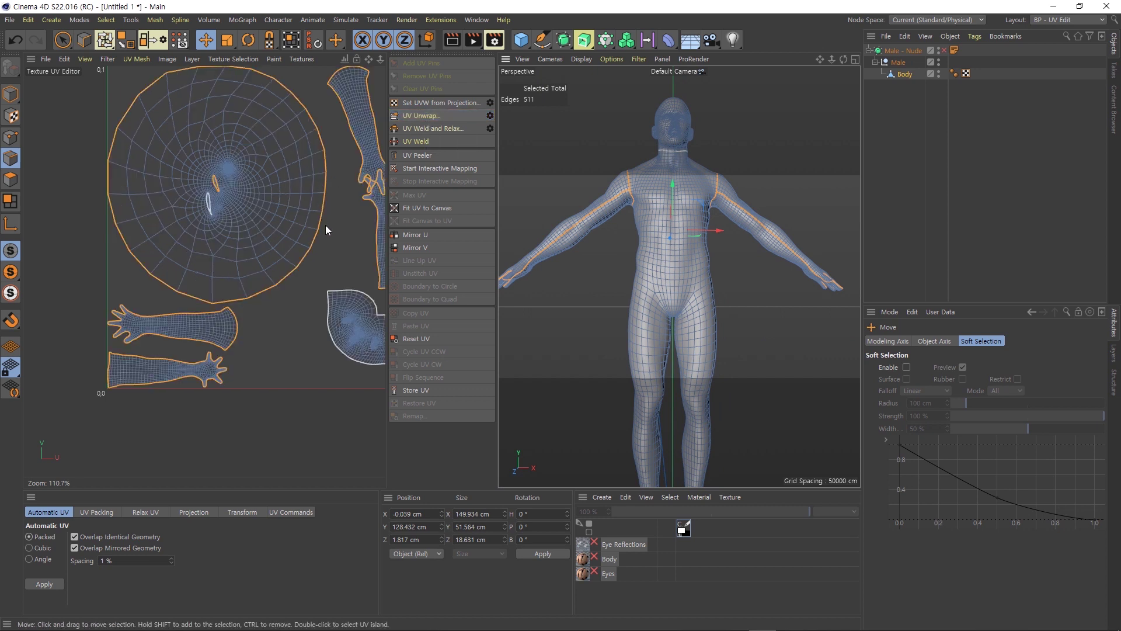
alt+middle_drag(327, 228, 371, 253)
alt+middle_drag(201, 391, 199, 390)
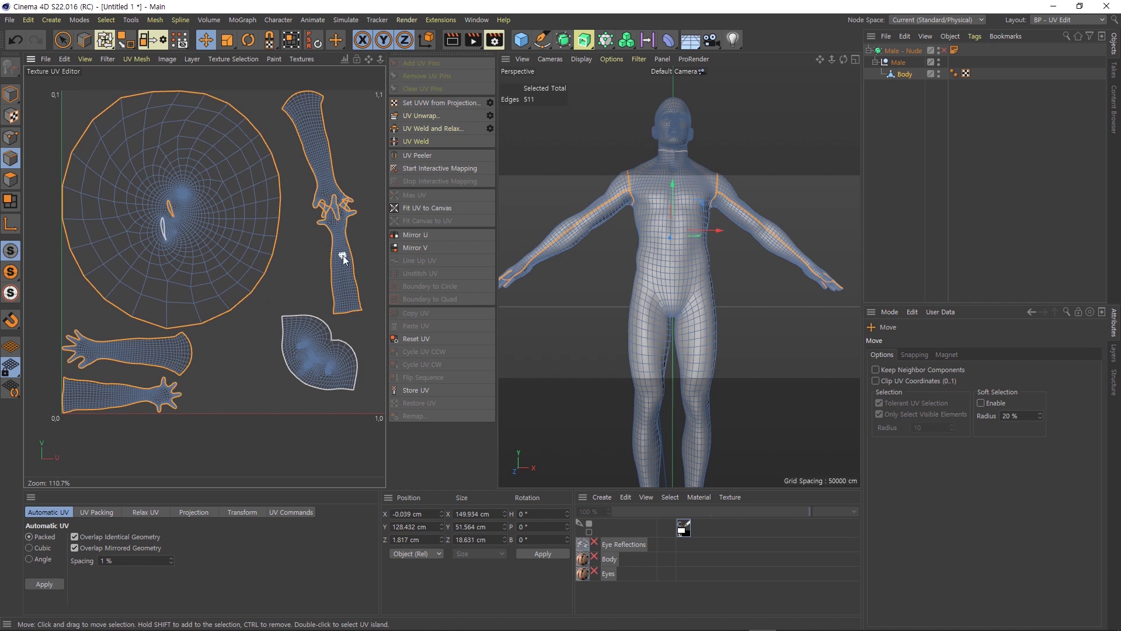
click(342, 167)
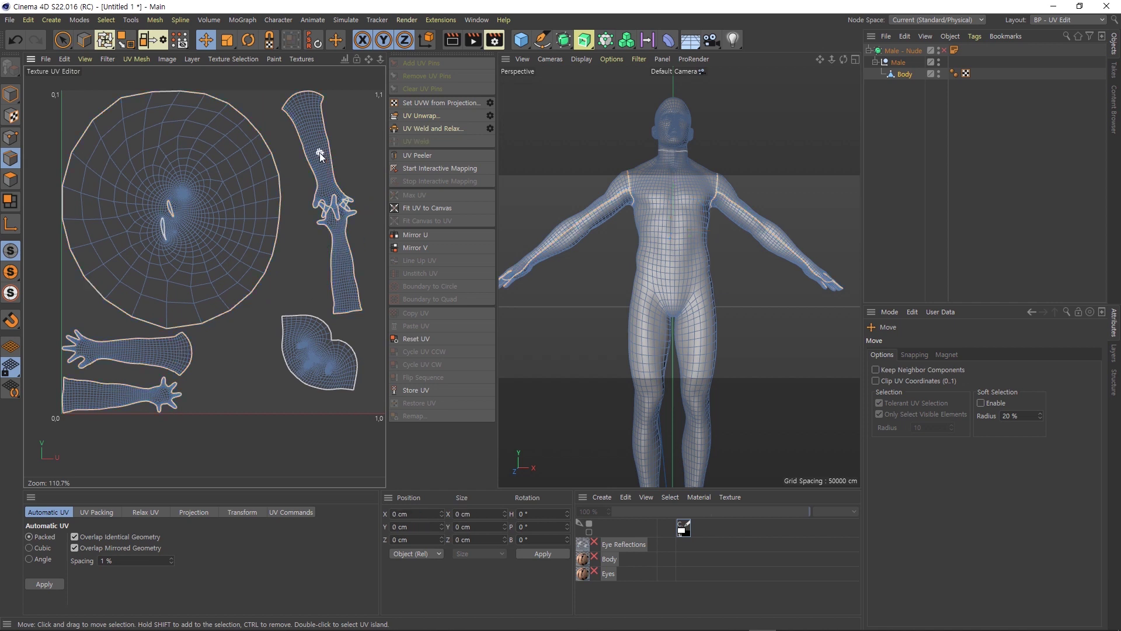
click(320, 153)
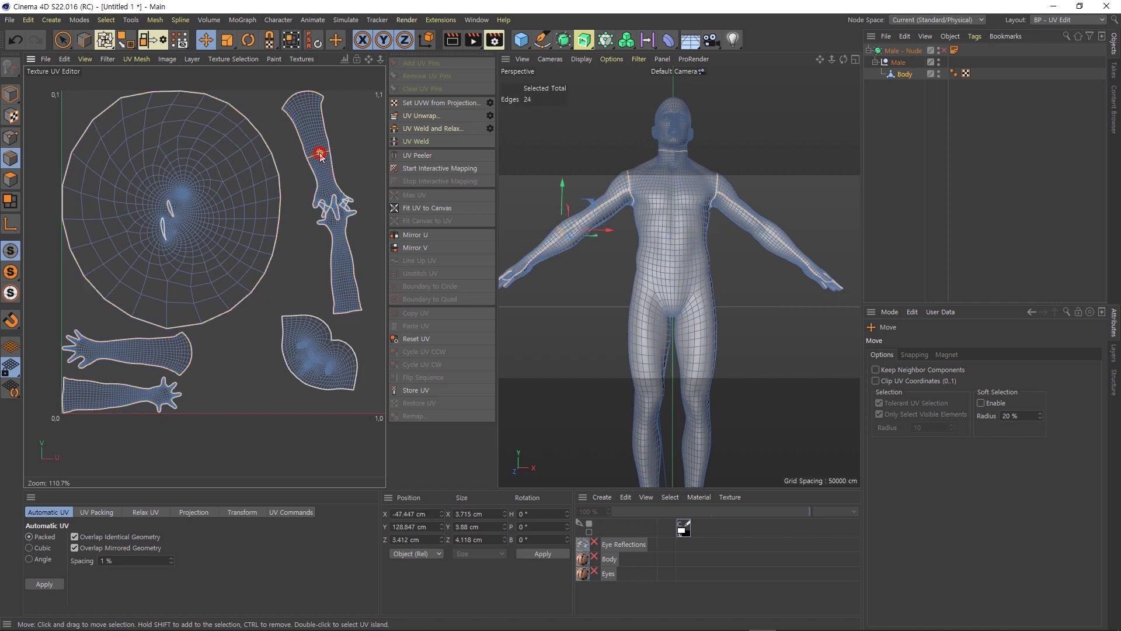
- Inspect the arm-and-hand UV island in Polygon mode, deselect all, and undo the unwrap
click(10, 179)
click(323, 154)
double_click(323, 155)
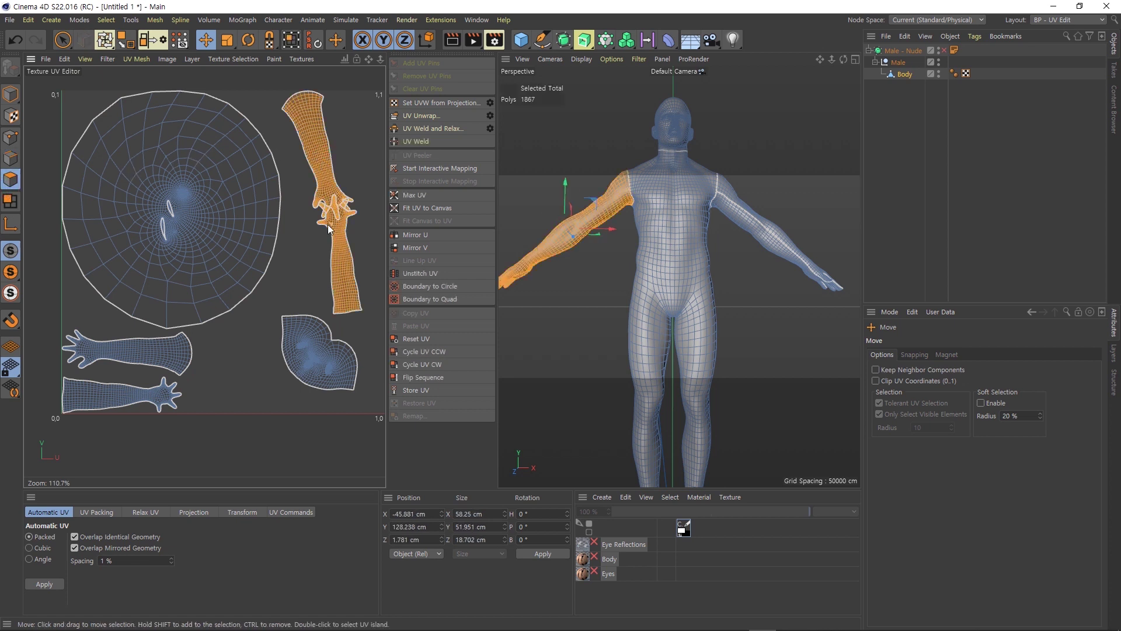
scroll(325, 224, up, 2)
scroll(325, 224, up, 2)
scroll(325, 224, up, 1)
scroll(324, 225, up, 1)
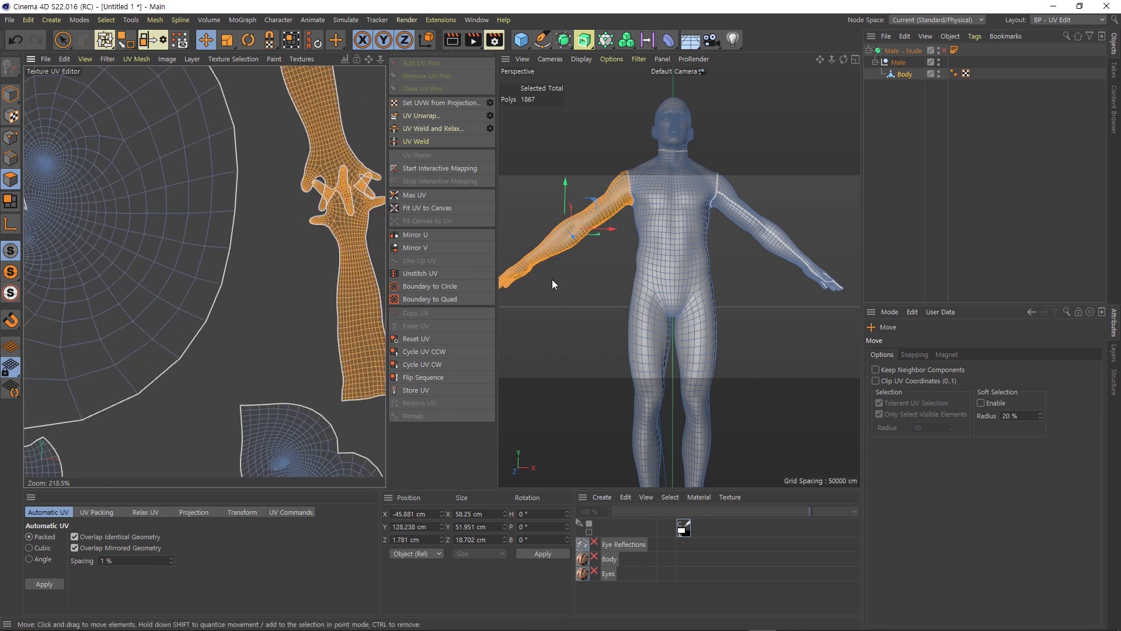
mouse_move(550, 275)
alt+mouse_down()
mouse_move(521, 247)
mouse_move(552, 269)
alt+mouse_up()
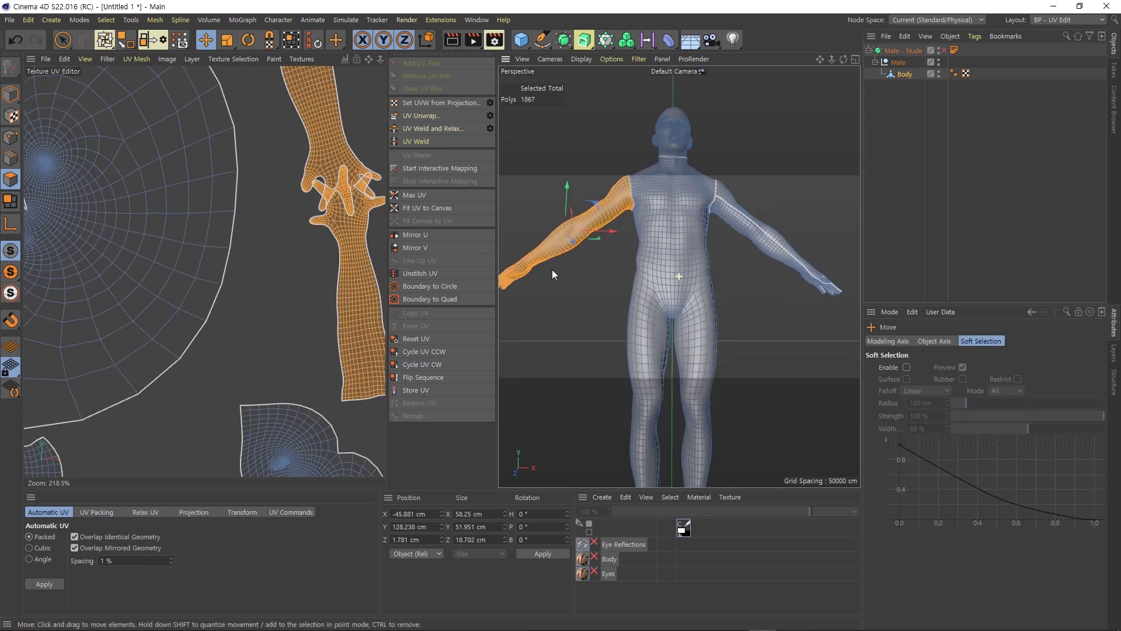
click(568, 269)
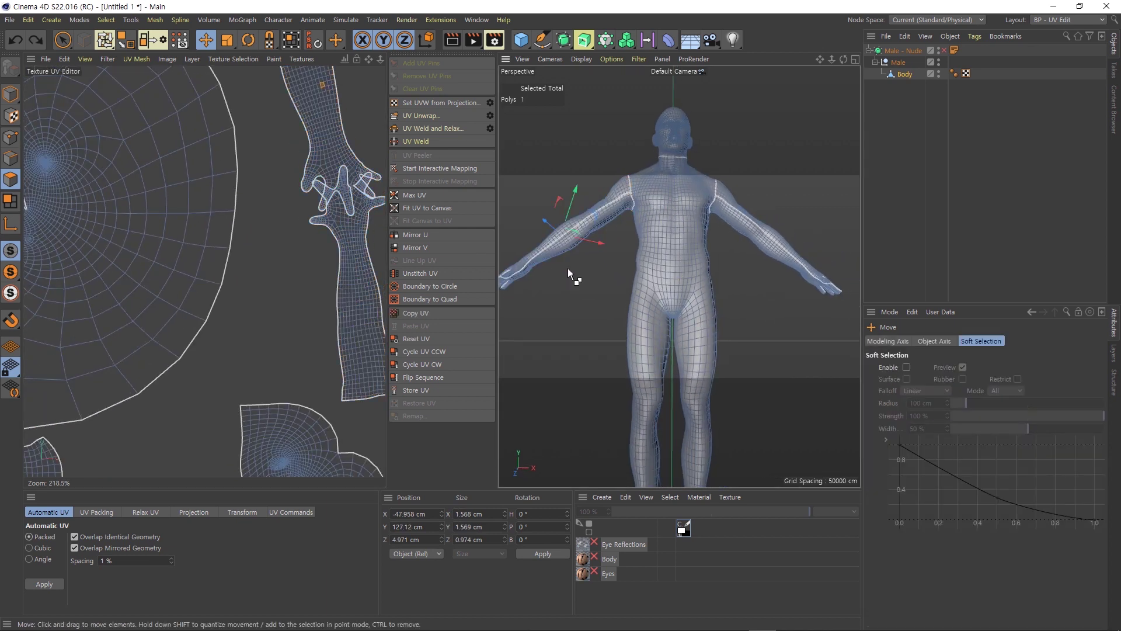
key(ctrl+shift+a)
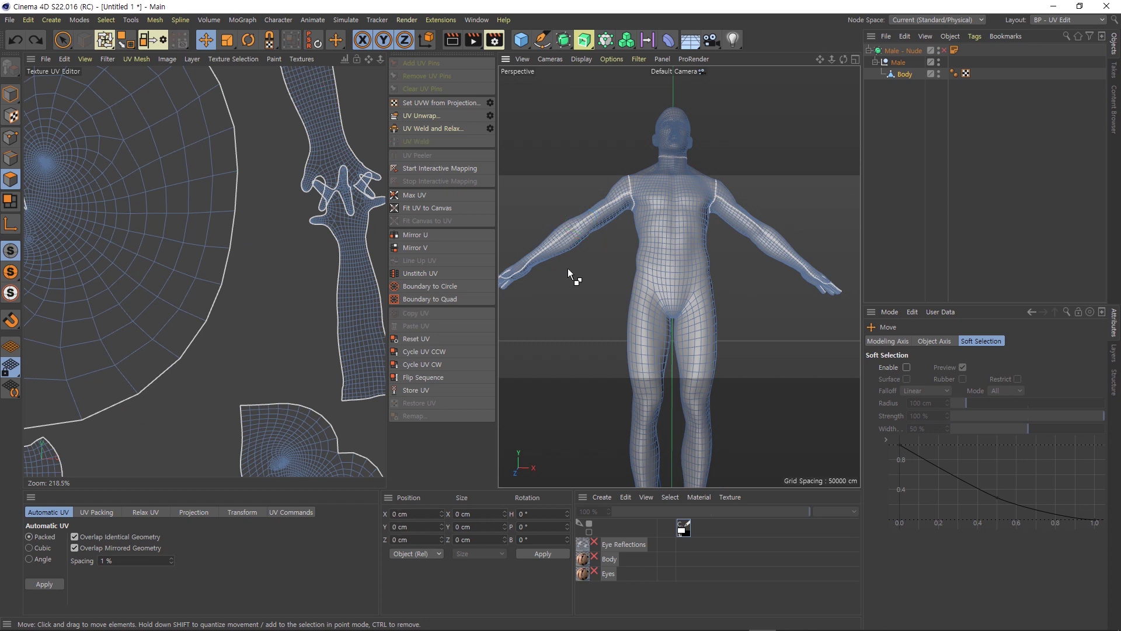
key(ctrl+z)
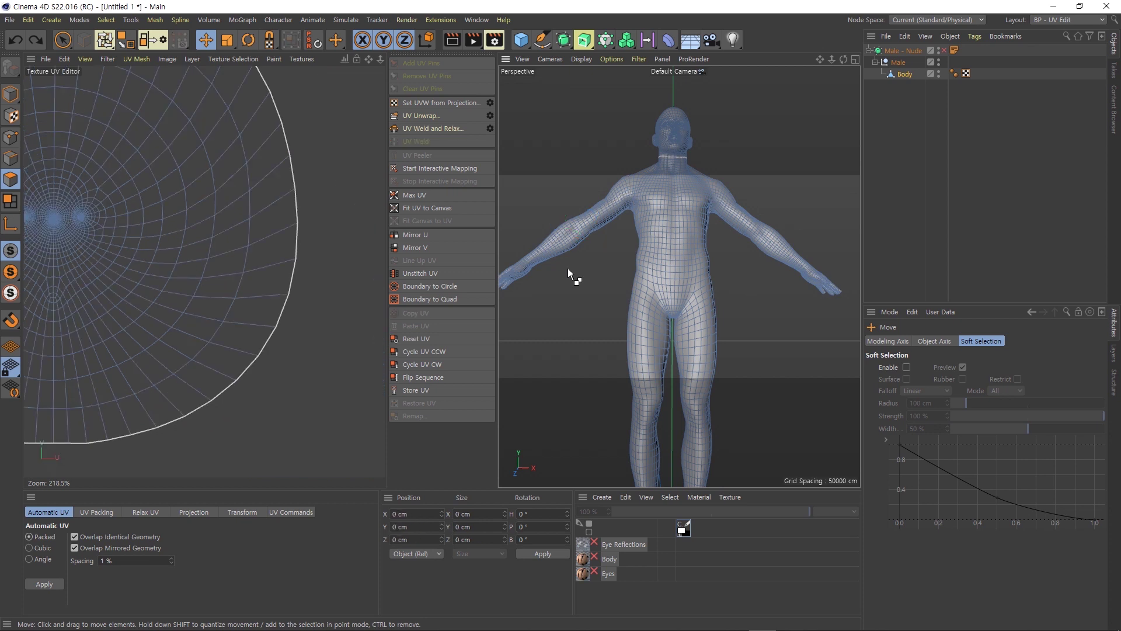
- Return to Edge mode to restore the 511 seam edges and orbit round to the back of the hand
click(11, 159)
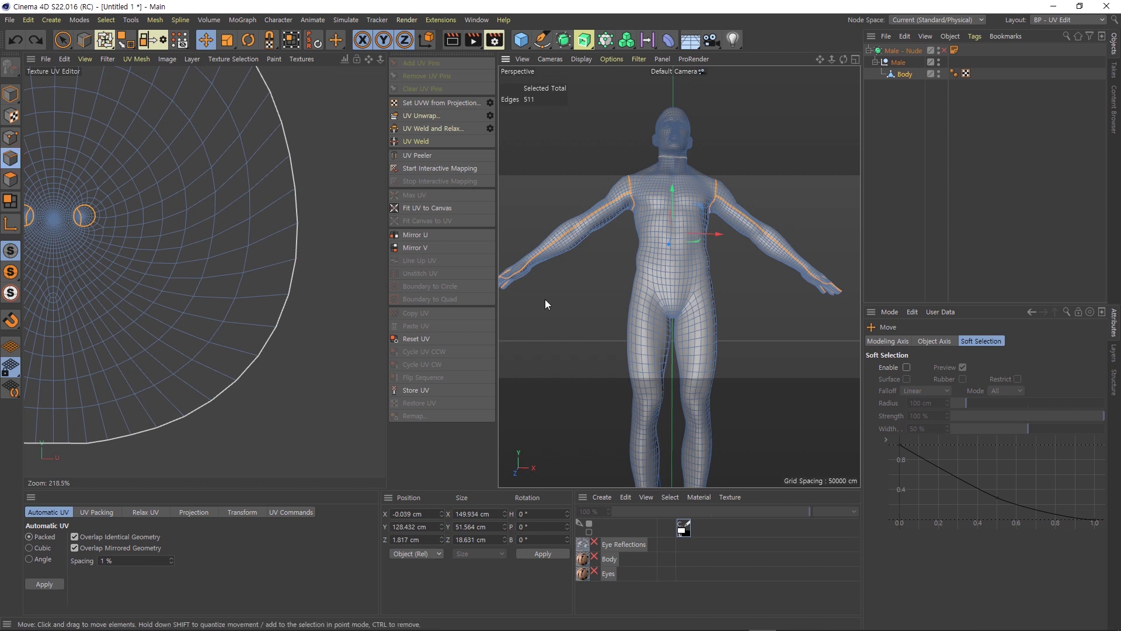
mouse_move(563, 251)
alt+mouse_down()
mouse_move(647, 224)
mouse_move(836, 265)
alt+mouse_up()
alt+drag(674, 248, 746, 257)
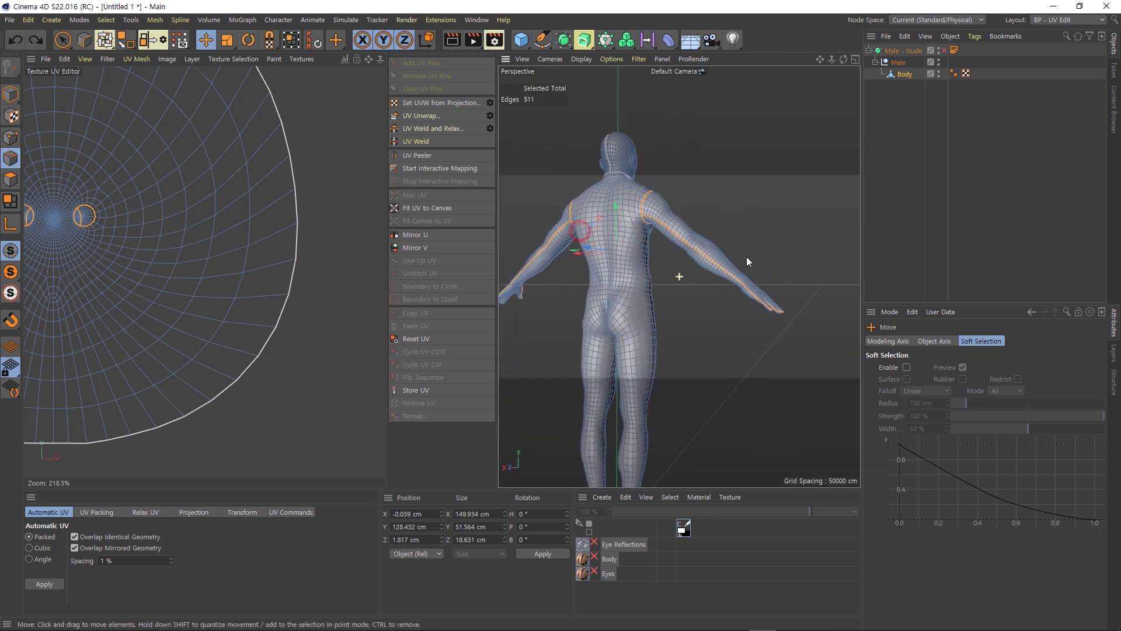
scroll(759, 261, up, 2)
scroll(707, 266, up, 3)
scroll(717, 266, up, 3)
scroll(717, 267, up, 3)
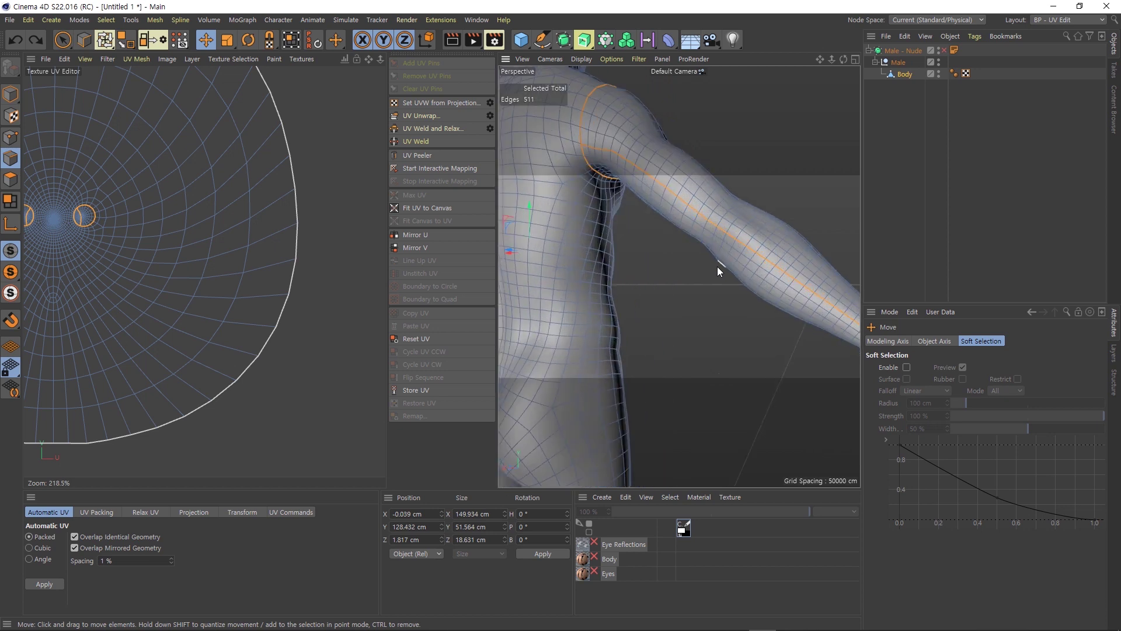
scroll(759, 283, down, 3)
mouse_move(747, 276)
alt+mouse_down()
mouse_move(648, 271)
mouse_move(689, 299)
alt+mouse_up()
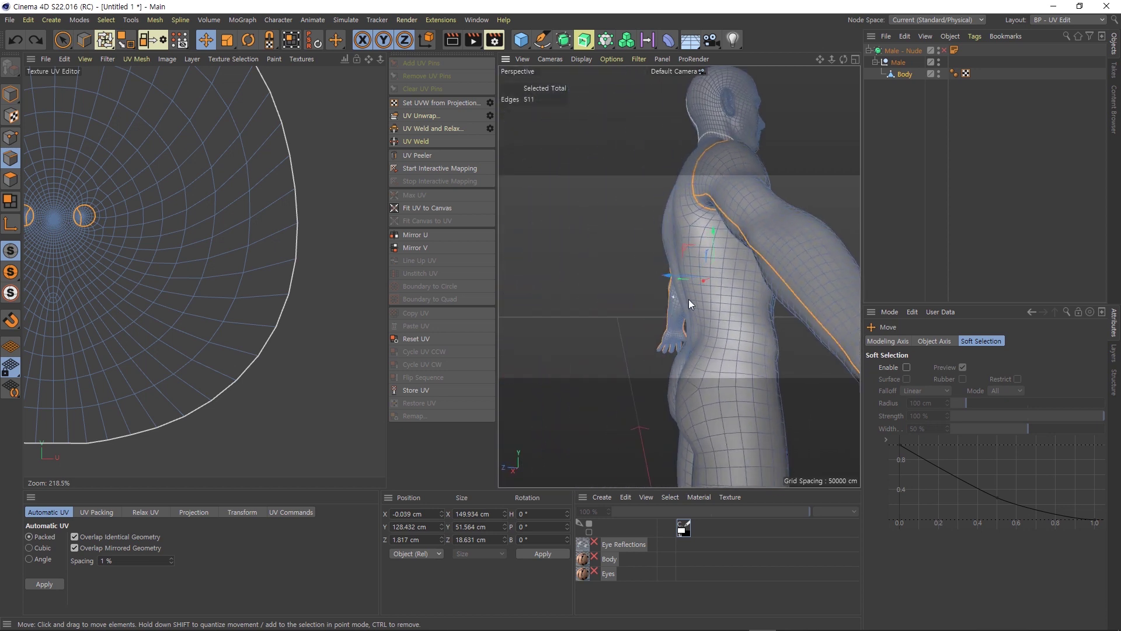
scroll(688, 299, up, 3)
alt+drag(588, 237, 618, 232)
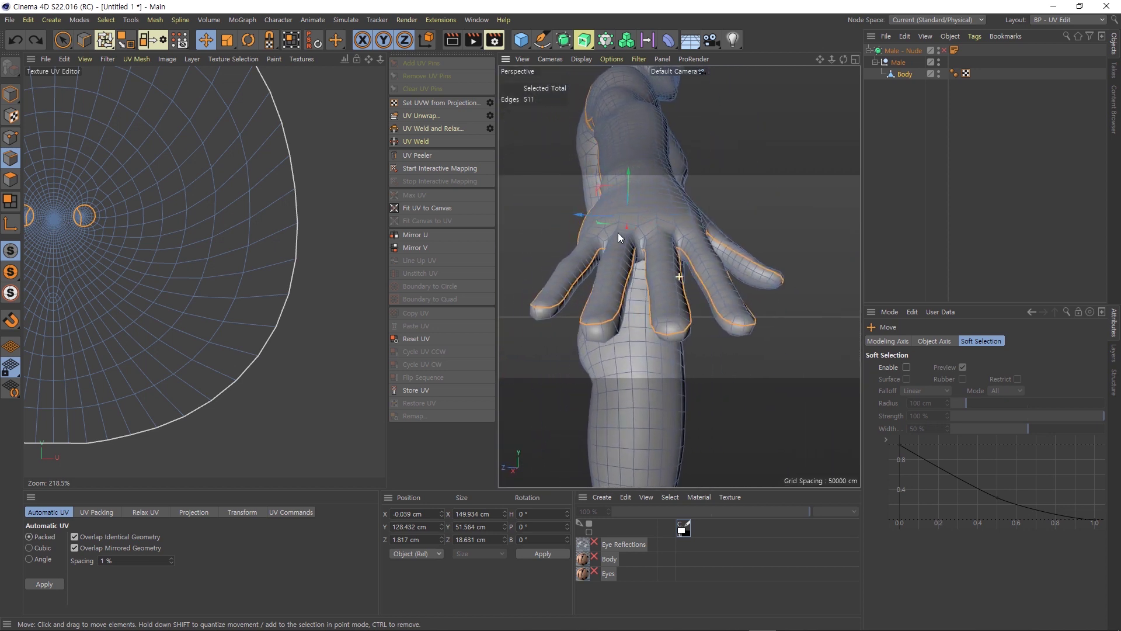
scroll(636, 266, up, 5)
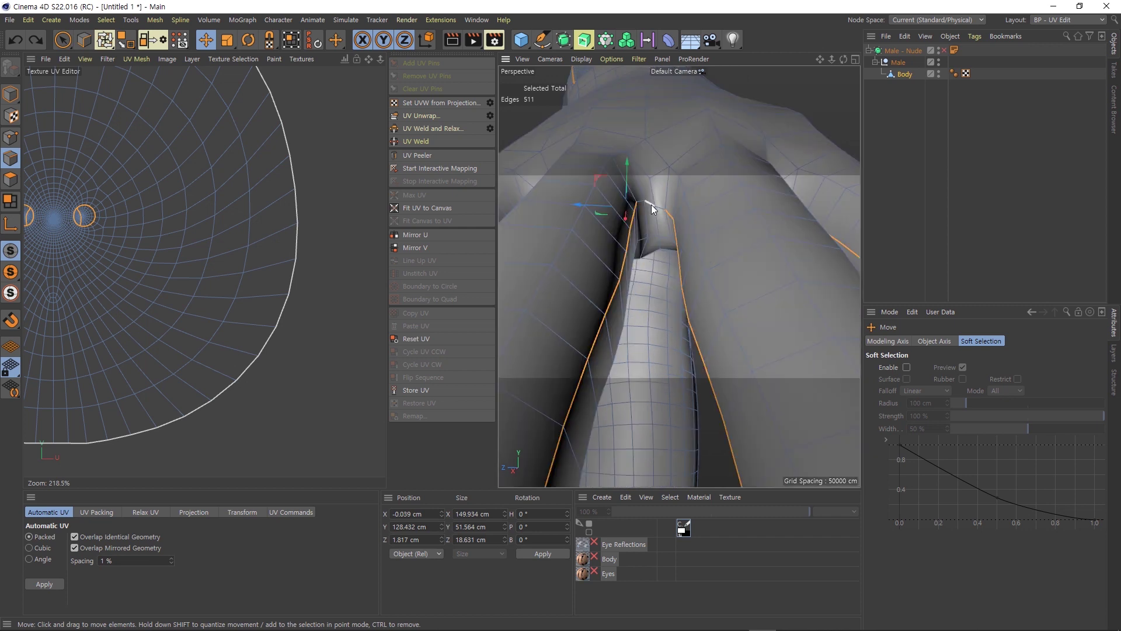
- With Loop Selection (UL), add a short seam loop near the crotch, bringing the total to 514 edges
key(u)
key(l)
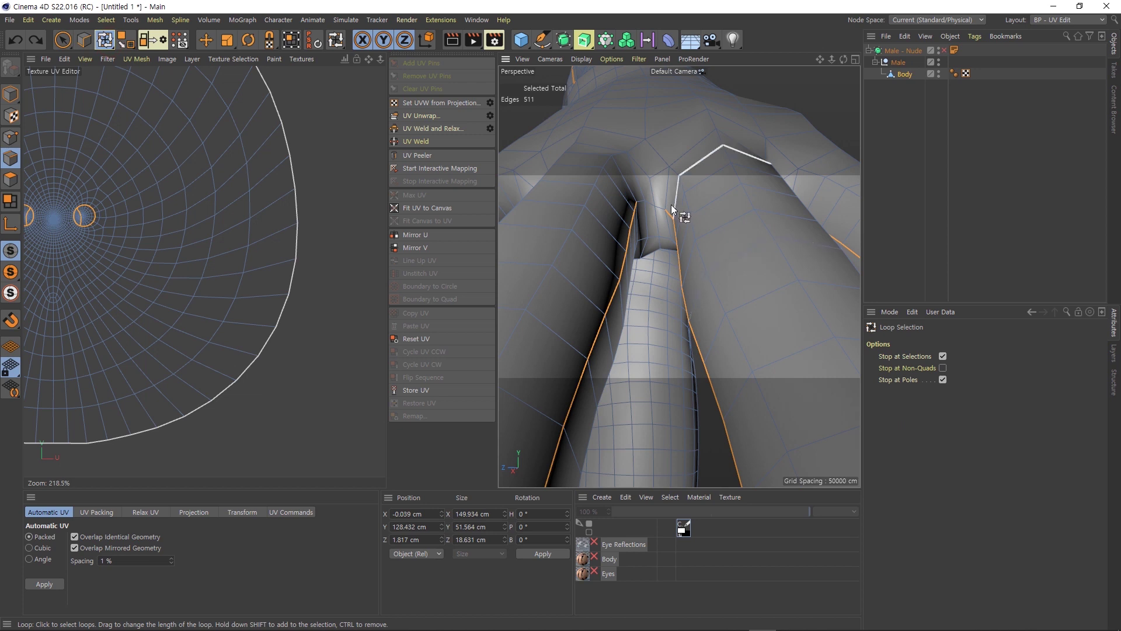
shift+click(657, 211)
mouse_move(766, 246)
alt+mouse_down()
mouse_move(640, 267)
mouse_move(771, 279)
mouse_move(703, 289)
alt+mouse_up()
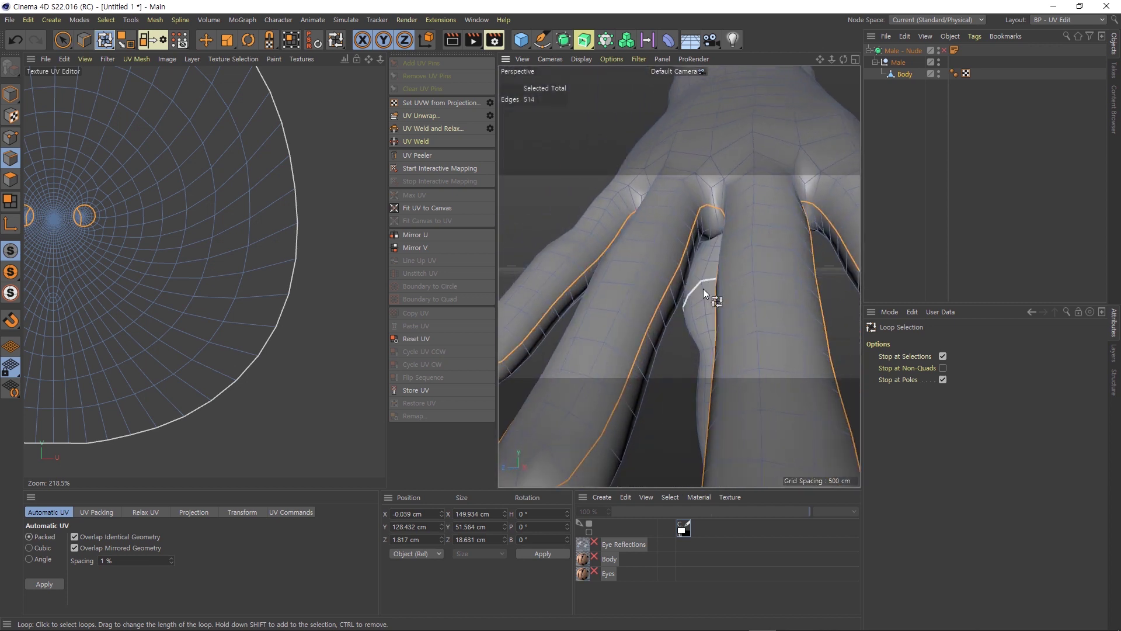
scroll(703, 288, down, 10)
scroll(723, 289, up, 3)
alt+right_drag(730, 290, 626, 287)
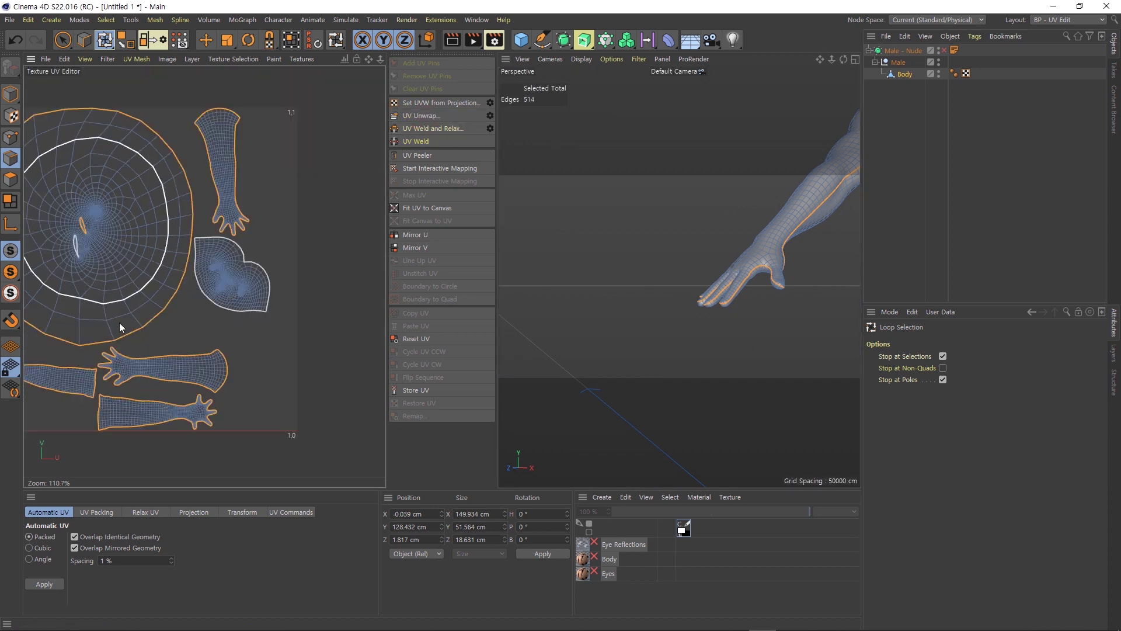
- Select the waist loop and front seam down to the crotch (69 edges), then re-unwrap the UVs
mouse_move(707, 240)
alt+mouse_down()
mouse_move(640, 230)
mouse_move(725, 240)
alt+mouse_up()
mouse_move(833, 302)
alt+mouse_down()
mouse_move(678, 328)
mouse_move(578, 267)
alt+mouse_up()
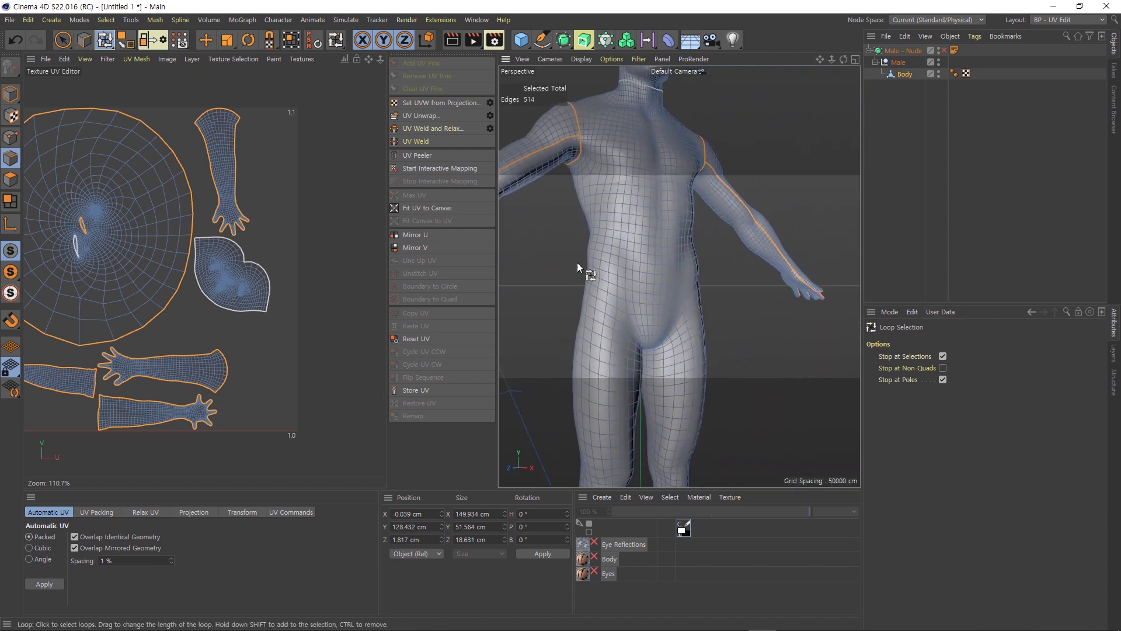
click(657, 257)
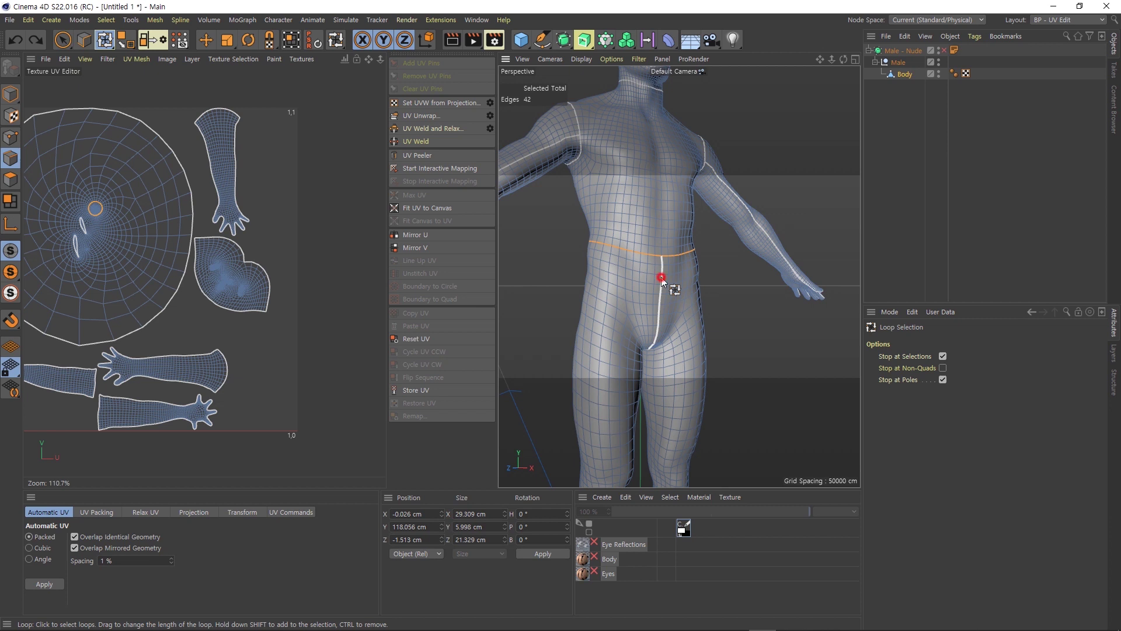
shift+click(661, 277)
mouse_move(661, 297)
alt+mouse_down()
mouse_move(612, 289)
mouse_move(769, 310)
mouse_move(853, 303)
mouse_move(614, 295)
alt+mouse_up()
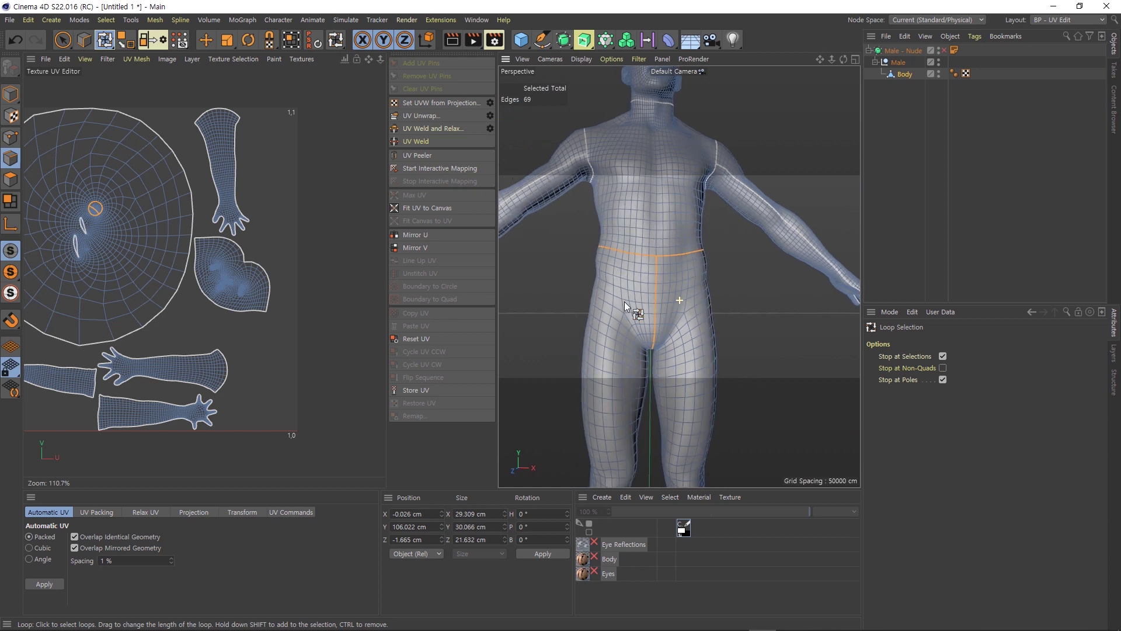
click(425, 119)
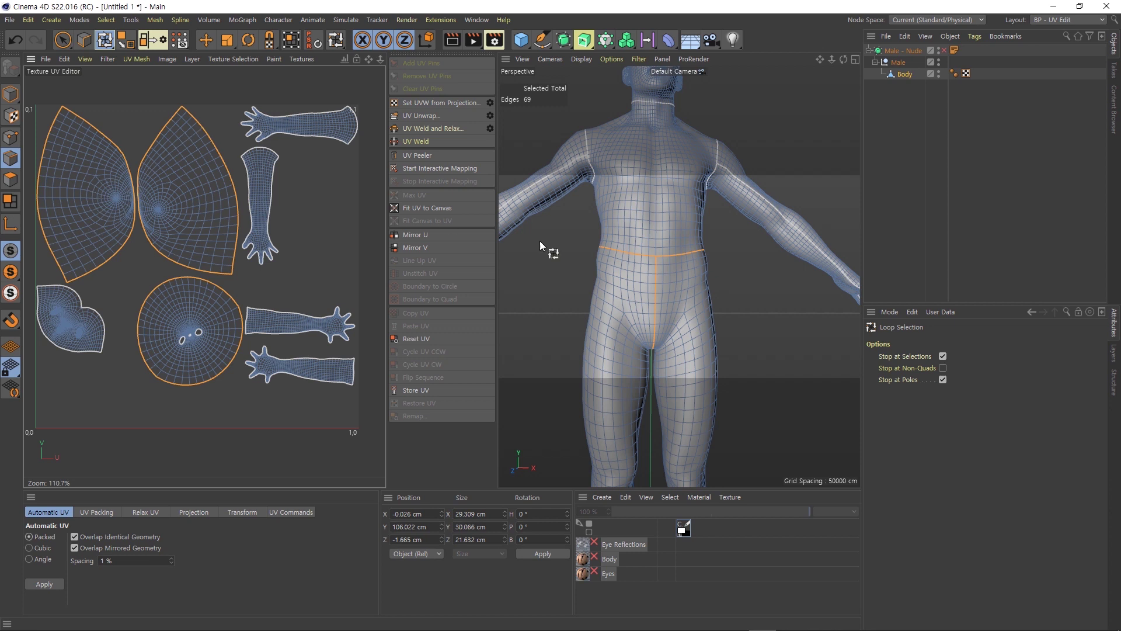
scroll(678, 250, down, 5)
scroll(648, 272, down, 3)
scroll(649, 269, up, 2)
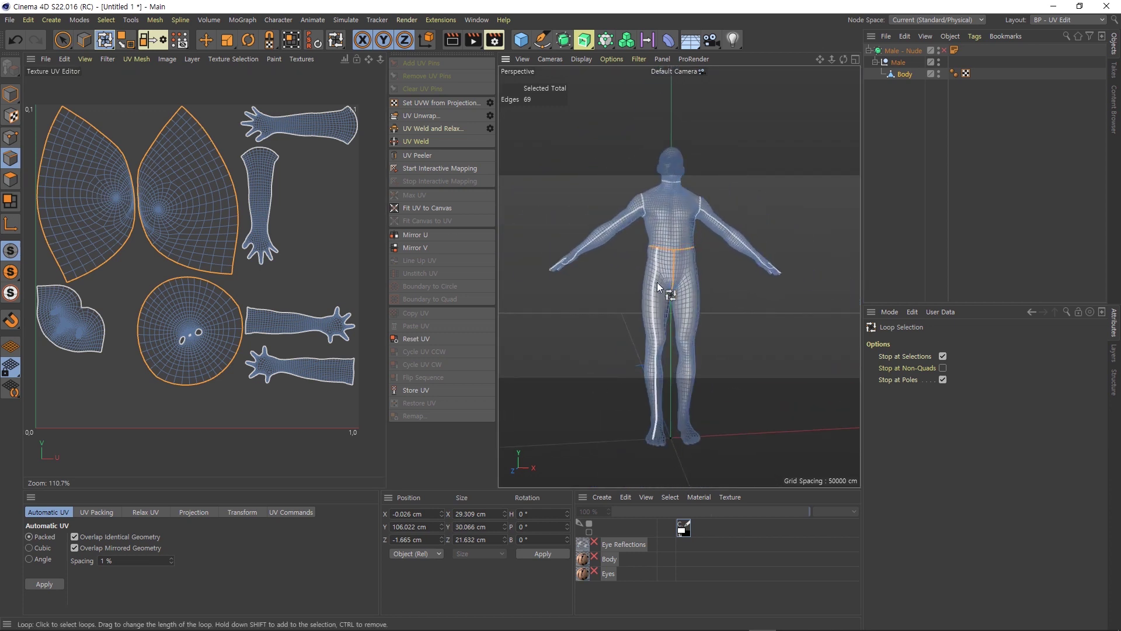
scroll(658, 329, down, 1)
scroll(652, 402, up, 1)
scroll(652, 402, up, 1)
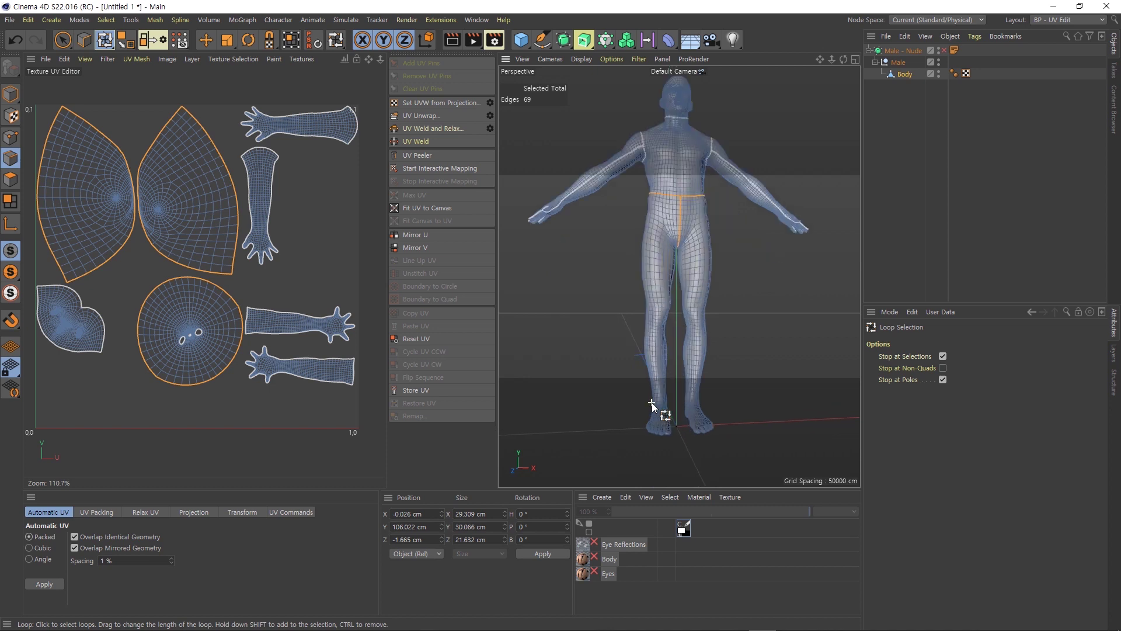
scroll(678, 424, up, 2)
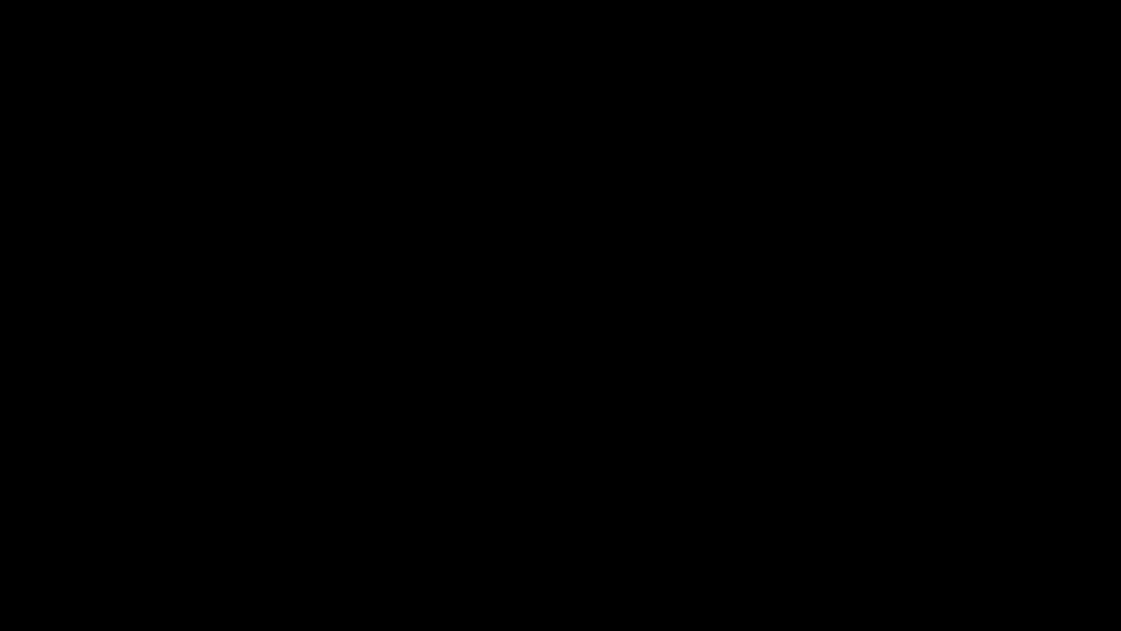